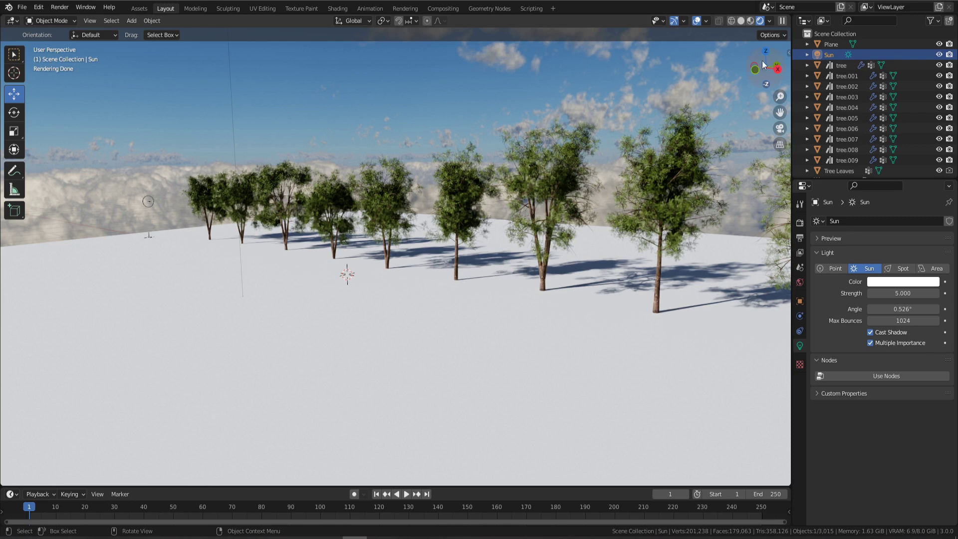
# Show the Cycles sampling settings in the Render Properties tab.
pyautogui.click(800, 222)
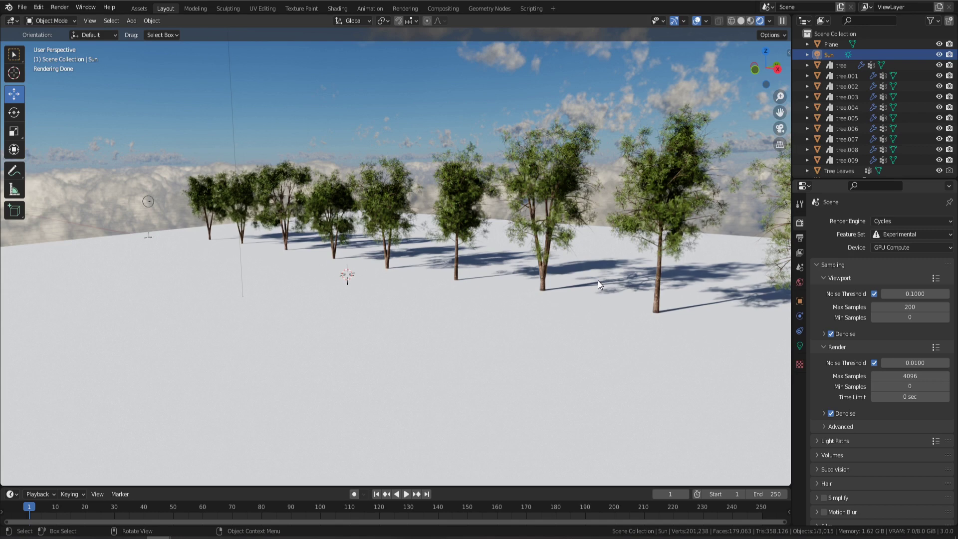
# Orbit above the tree row, zoom in, and view it in Material Preview shading.
pyautogui.moveTo(428, 253); pyautogui.dragTo(501, 262, button='middle')
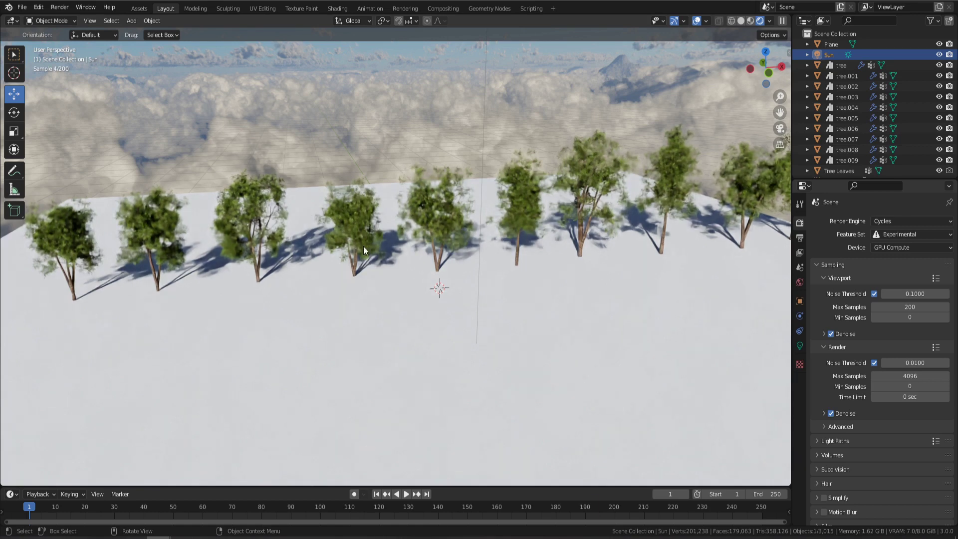
pyautogui.scroll(2, 382, 207)
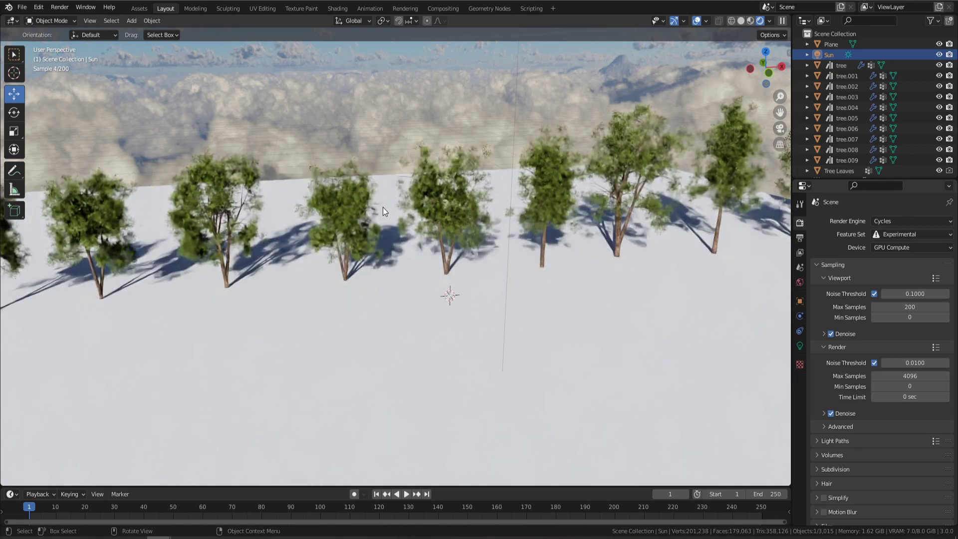
pyautogui.click(751, 20)
pyautogui.scroll(6, 457, 206)
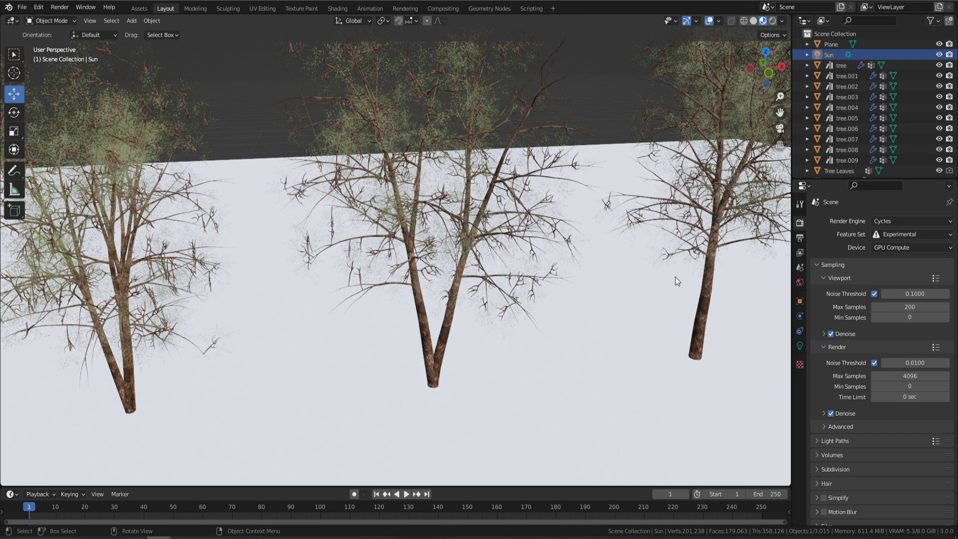
# Select tree.001 and set its particle hair Number to 200.
pyautogui.click(545, 171)
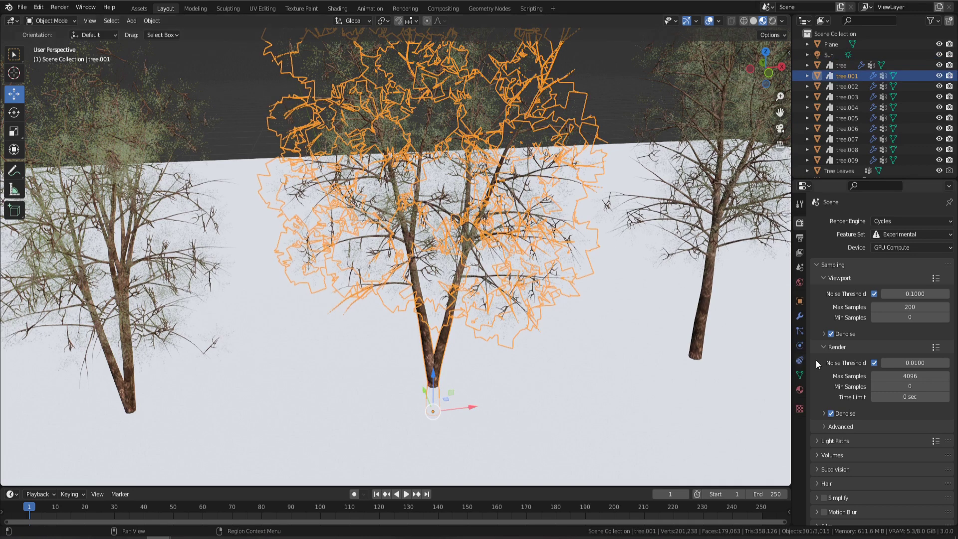
pyautogui.click(799, 331)
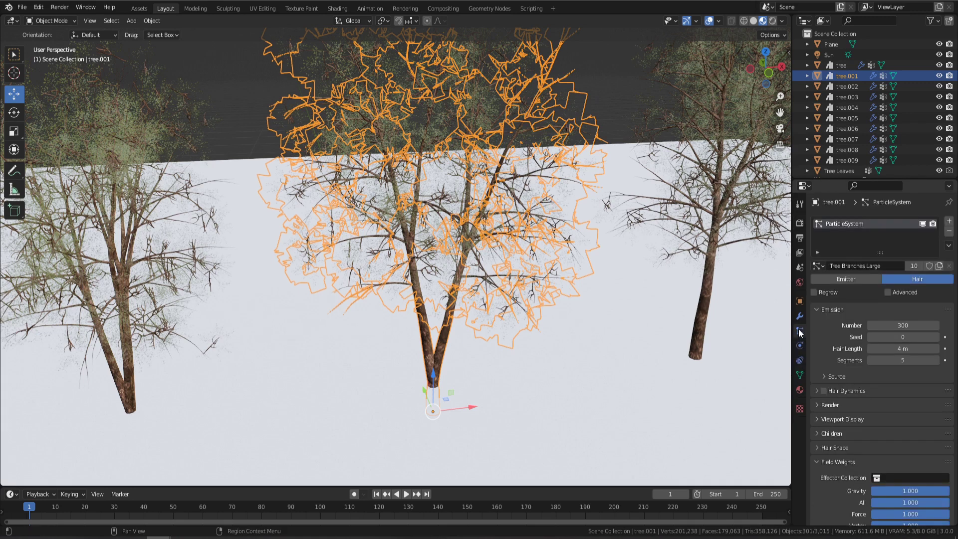
pyautogui.click(905, 325)
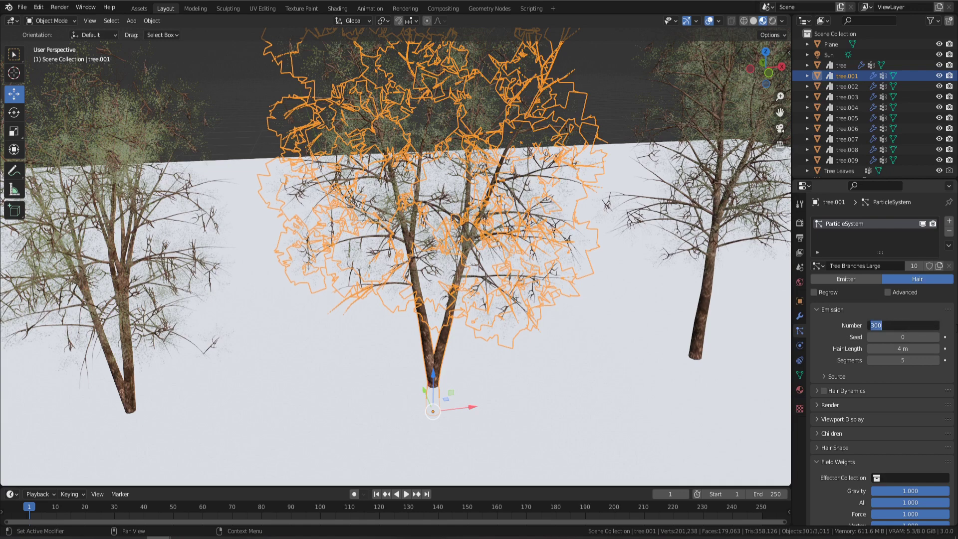
pyautogui.write('200')
pyautogui.press('Return')
pyautogui.scroll(-6, 489, 256)
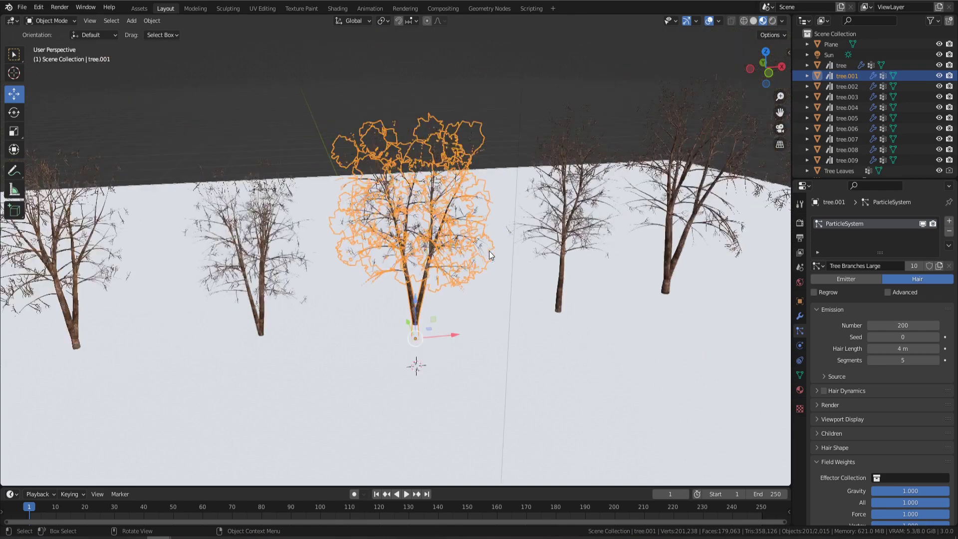
# Switch to Solid shading, drag the particle count lower, then set it back to 300.
pyautogui.click(753, 21)
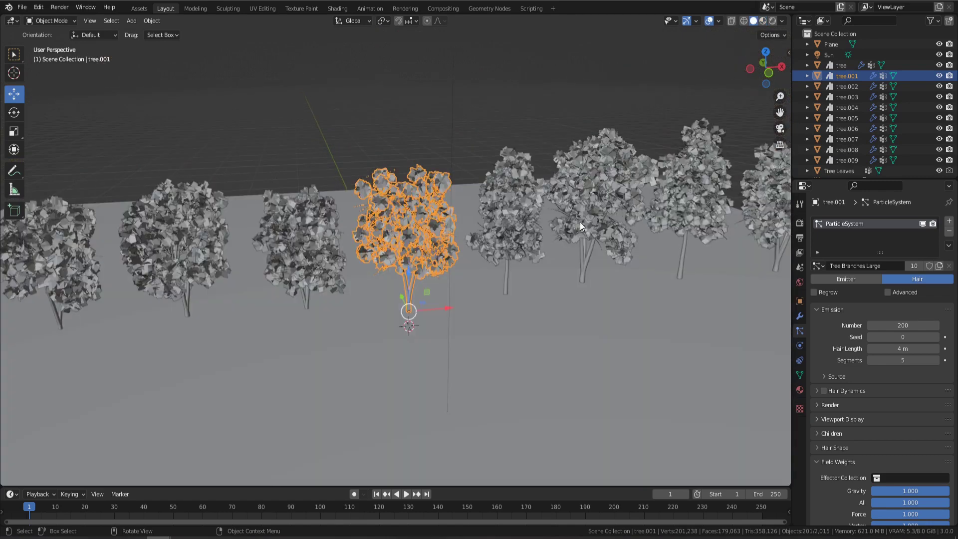
pyautogui.moveTo(903, 324); pyautogui.dragTo(853, 325)
pyautogui.click(898, 325)
pyautogui.write('300')
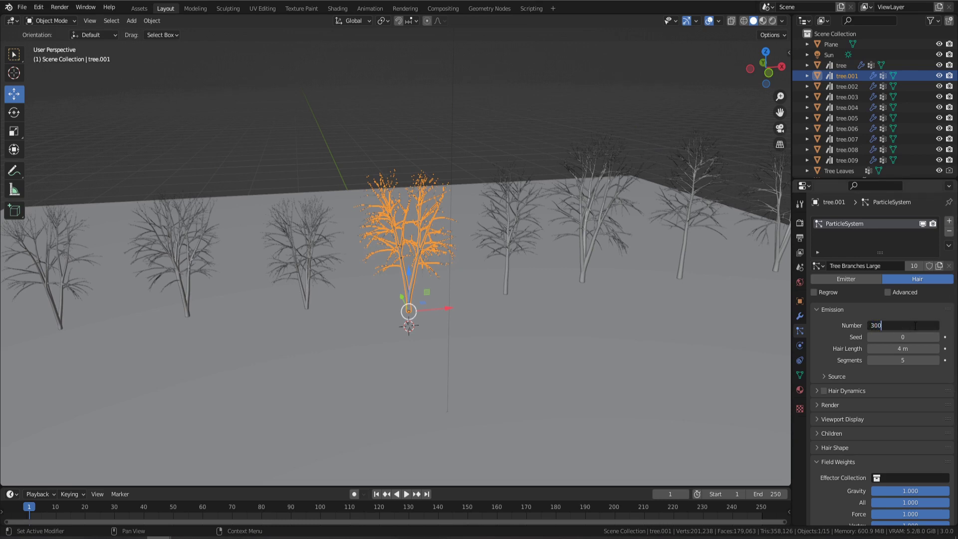
pyautogui.press('Return')
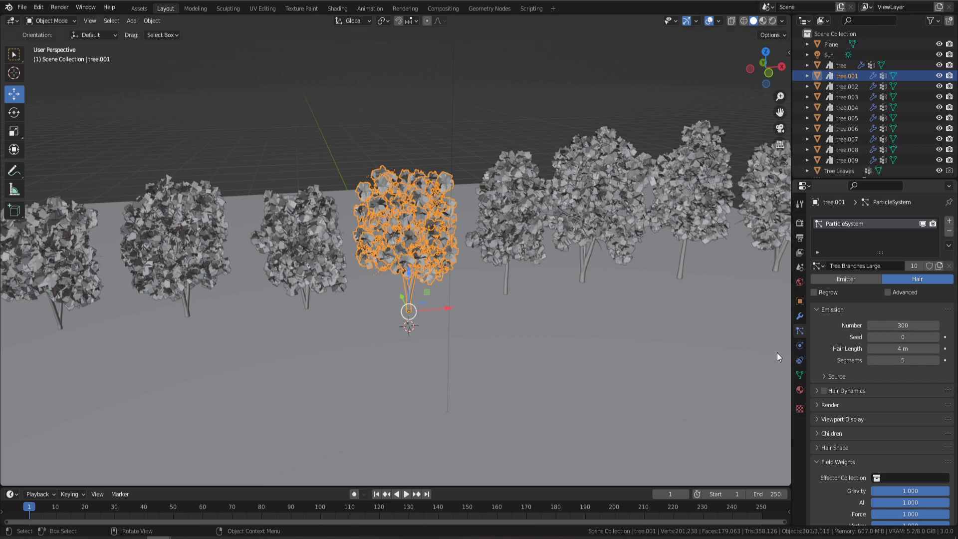
# Return to Rendered shading on tree.001 and expand Render > Light Paths to Max Bounces.
pyautogui.click(772, 23)
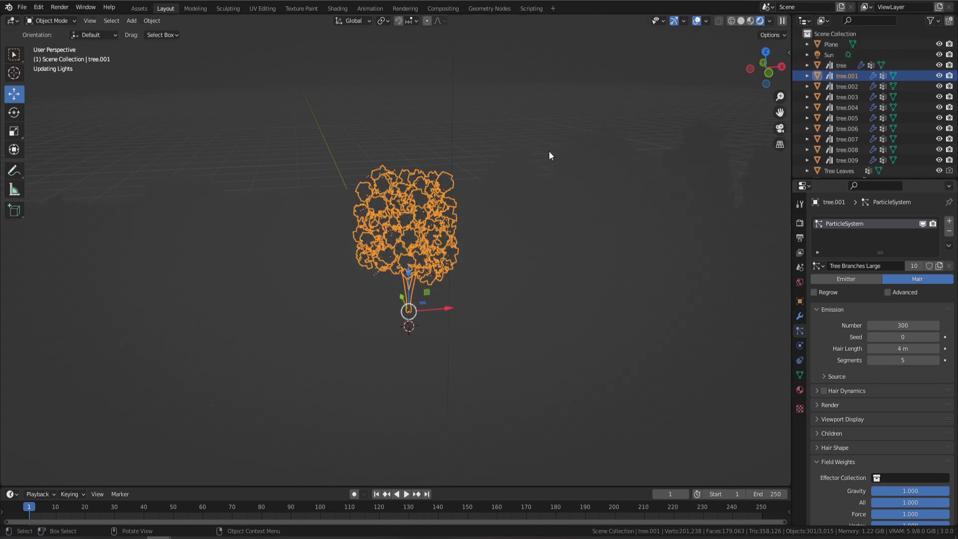
pyautogui.scroll(8, 423, 239)
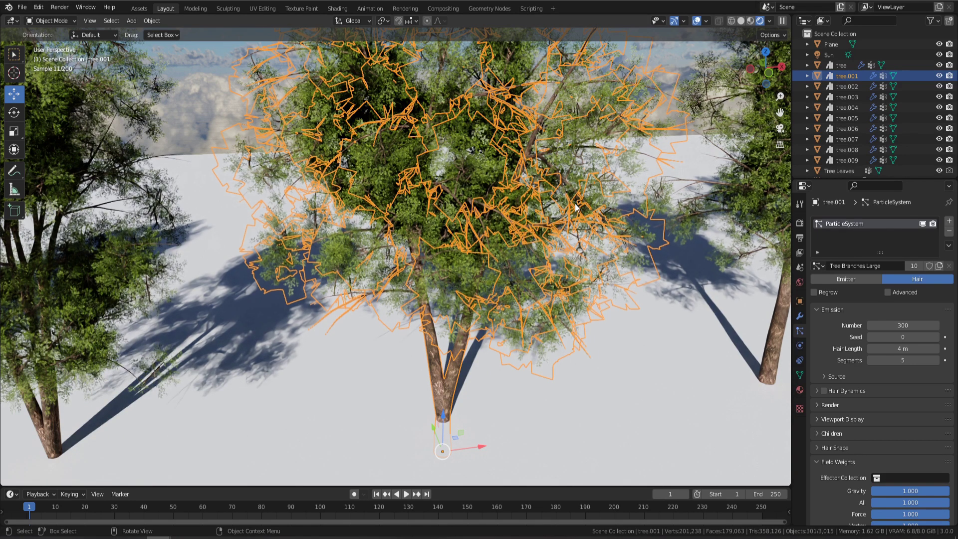
pyautogui.click(800, 224)
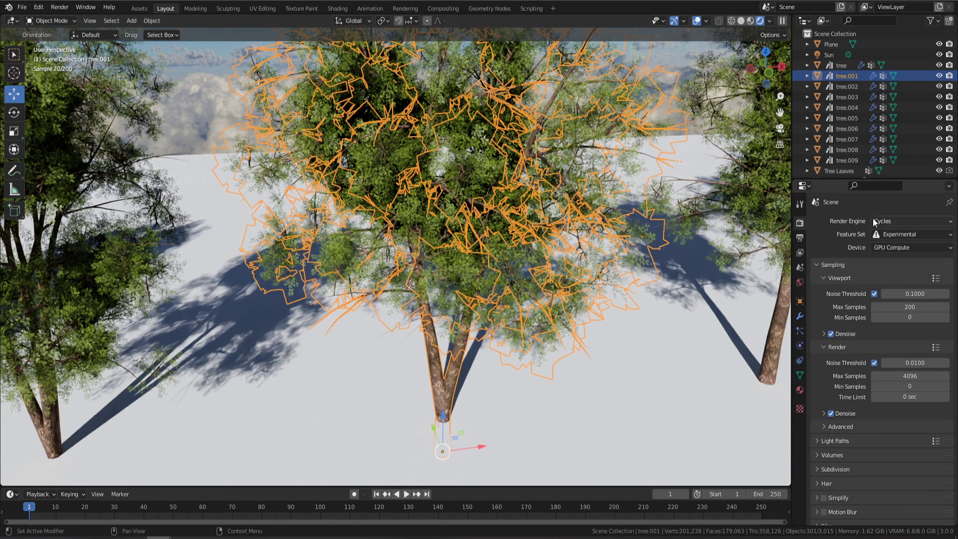
pyautogui.click(836, 440)
pyautogui.scroll(-2, 896, 413)
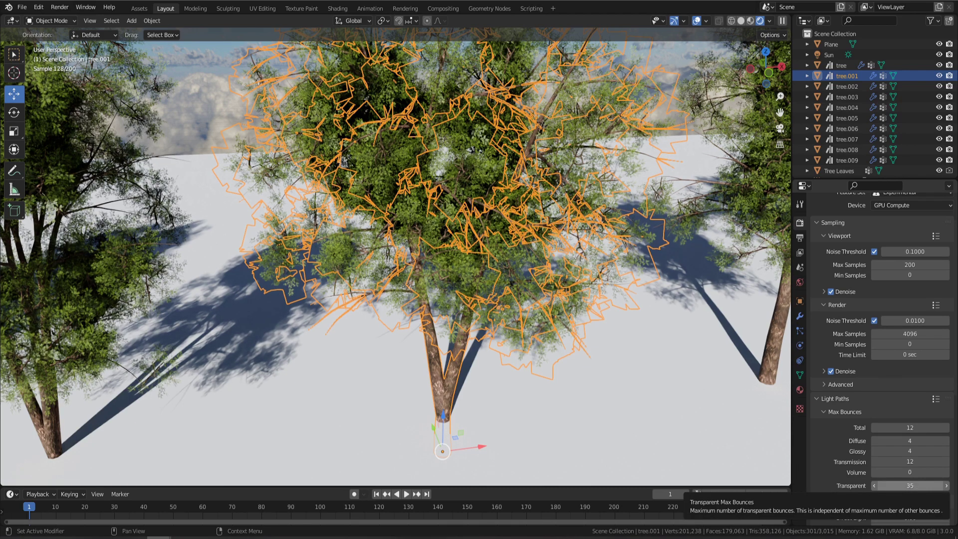
# Set Transparent max bounces to 0, then 20, then 80, and toggle select all.
pyautogui.moveTo(912, 485); pyautogui.dragTo(878, 485)
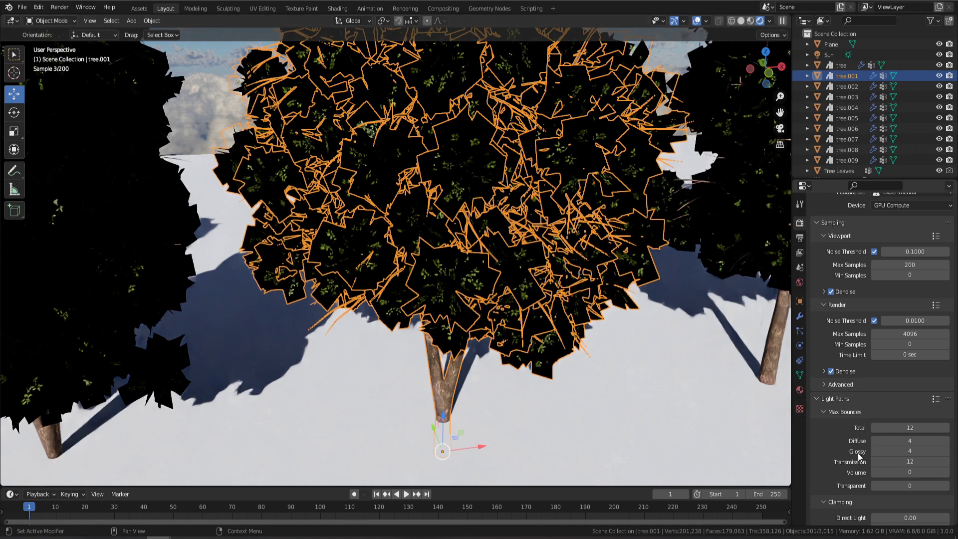
pyautogui.click(910, 485)
pyautogui.write('20')
pyautogui.press('Return')
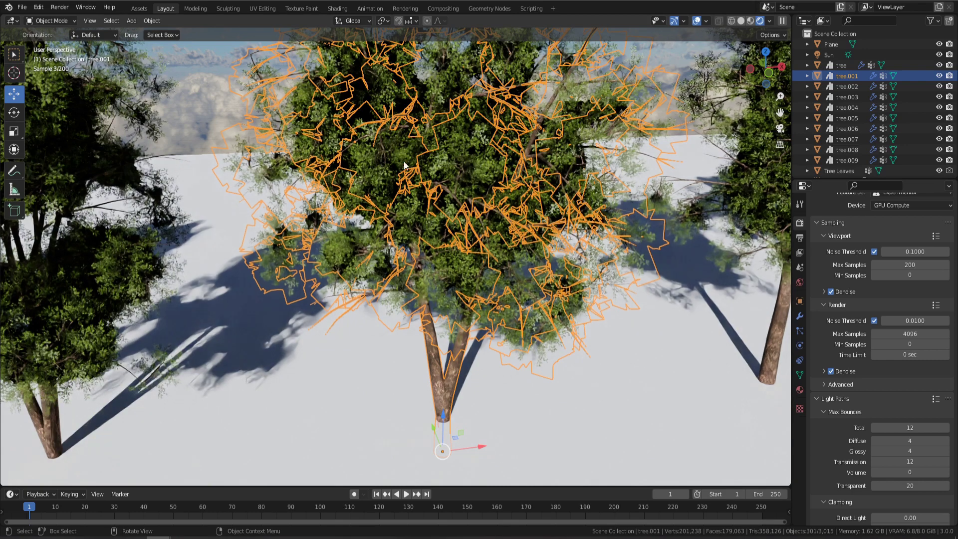
pyautogui.click(913, 485)
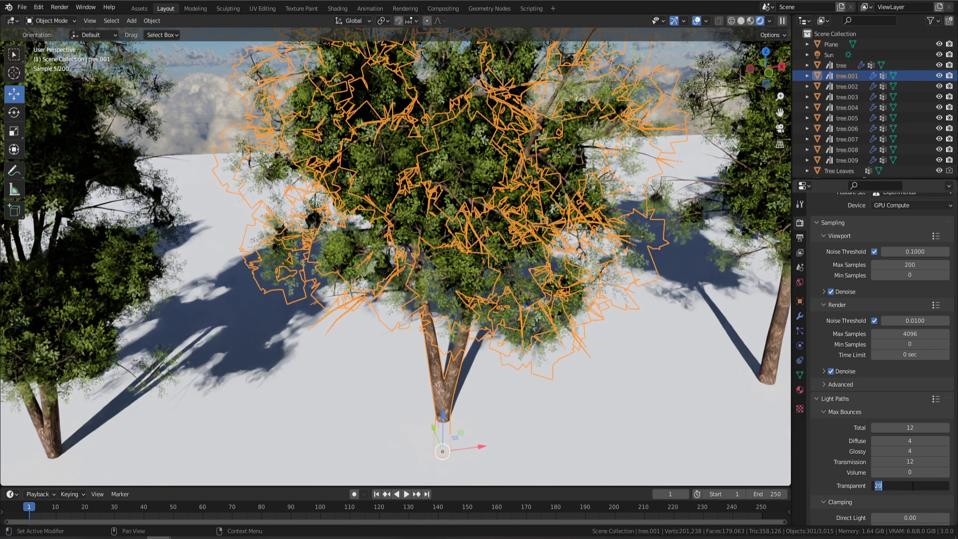
pyautogui.write('80')
pyautogui.press('Return')
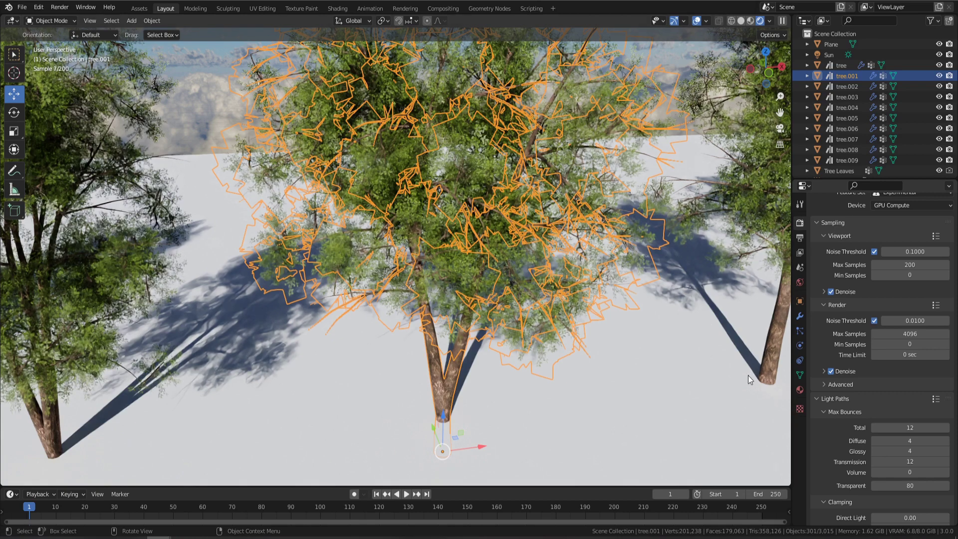
pyautogui.scroll(-3, 649, 329)
pyautogui.press('a')
pyautogui.hotkey('alt', 'a')
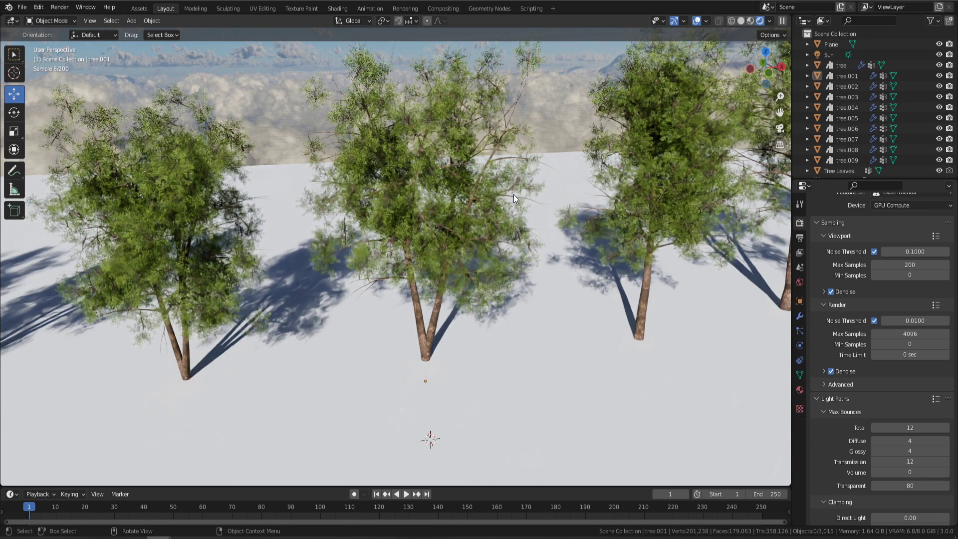
# Zoom out and orbit over the whole tree row, then switch to Solid shading.
pyautogui.scroll(-8, 420, 253)
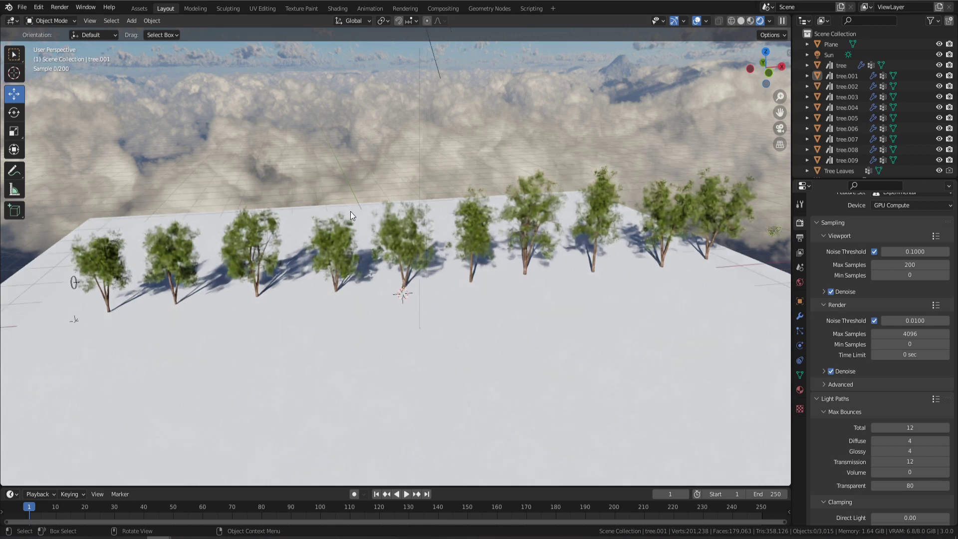
pyautogui.moveTo(351, 211); pyautogui.dragTo(140, 288, button='middle')
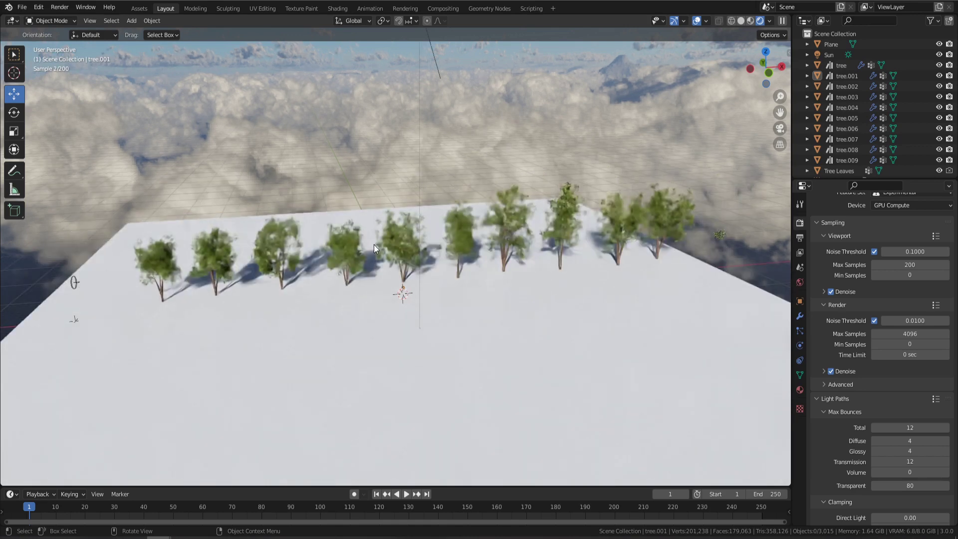
pyautogui.click(741, 20)
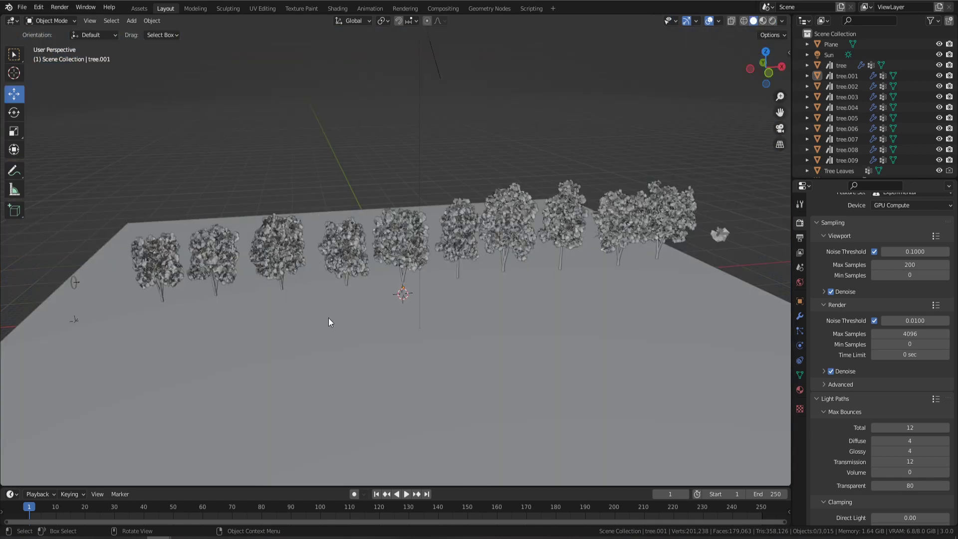
# Play the wind animation briefly, stop it, rewind to frame 1, and select tree.001.
pyautogui.press('space')
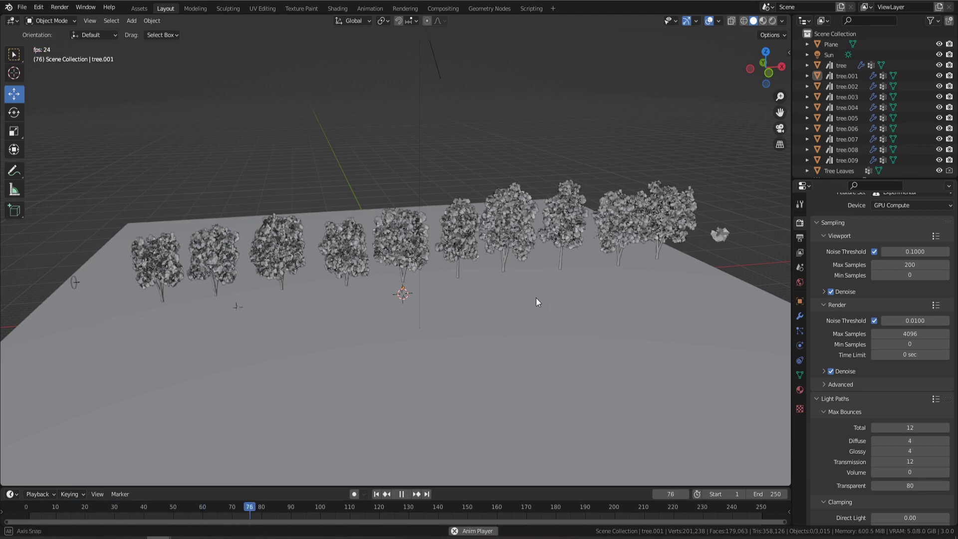
pyautogui.moveTo(537, 298); pyautogui.dragTo(439, 241, button='middle')
pyautogui.scroll(2, 439, 241)
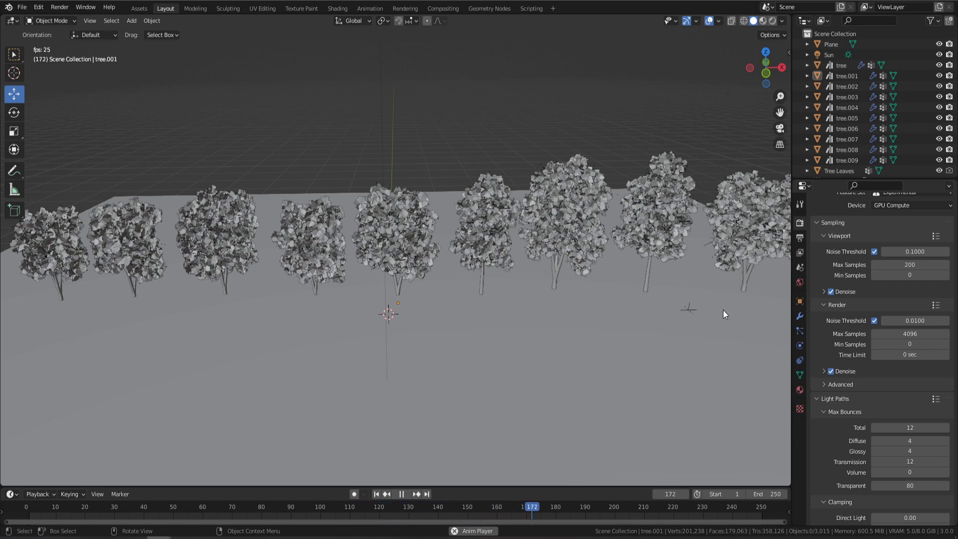
pyautogui.press('space')
pyautogui.moveTo(549, 509); pyautogui.dragTo(30, 522)
pyautogui.click(394, 252)
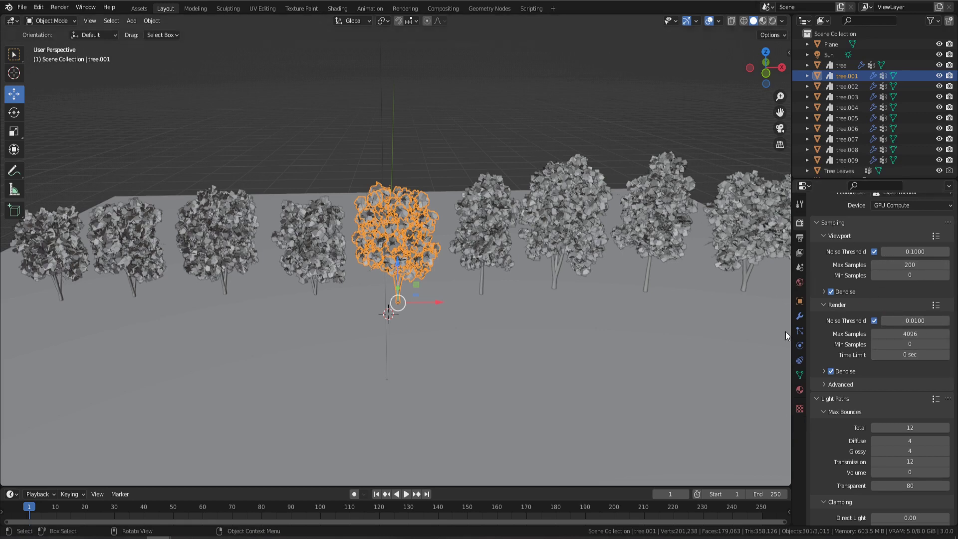
# Set tree.001's Turbulence field weight to 1 and play the animation to preview.
pyautogui.click(800, 331)
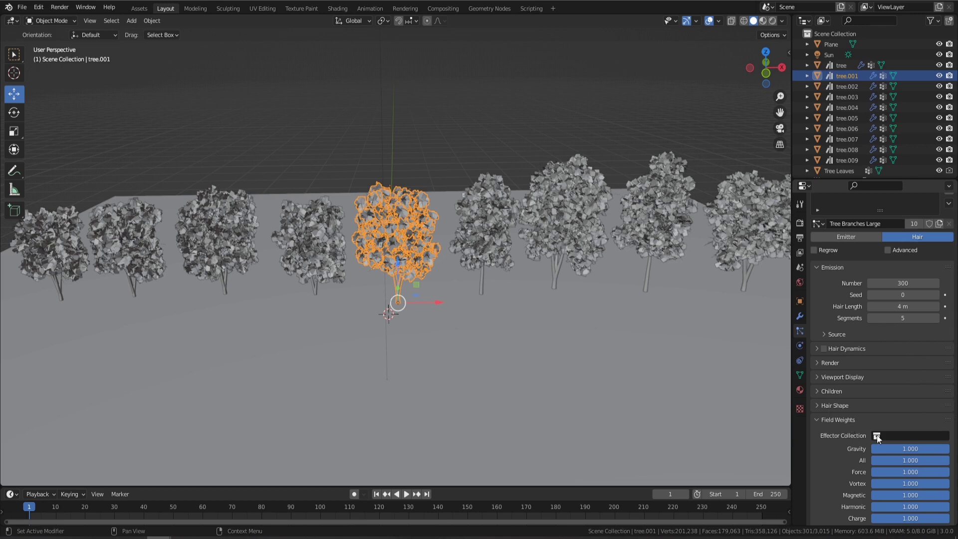
pyautogui.scroll(-6, 893, 464)
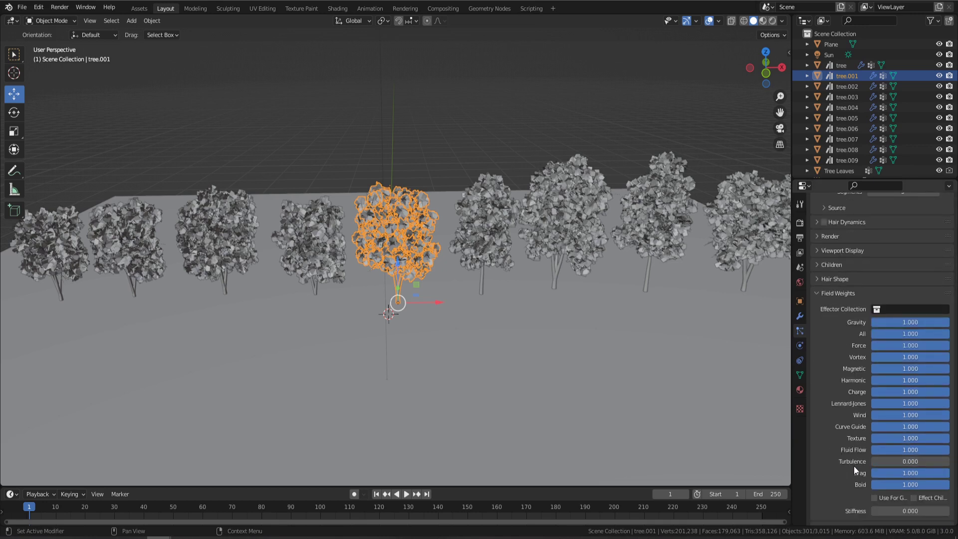
pyautogui.click(898, 460)
pyautogui.write('1')
pyautogui.press('Return')
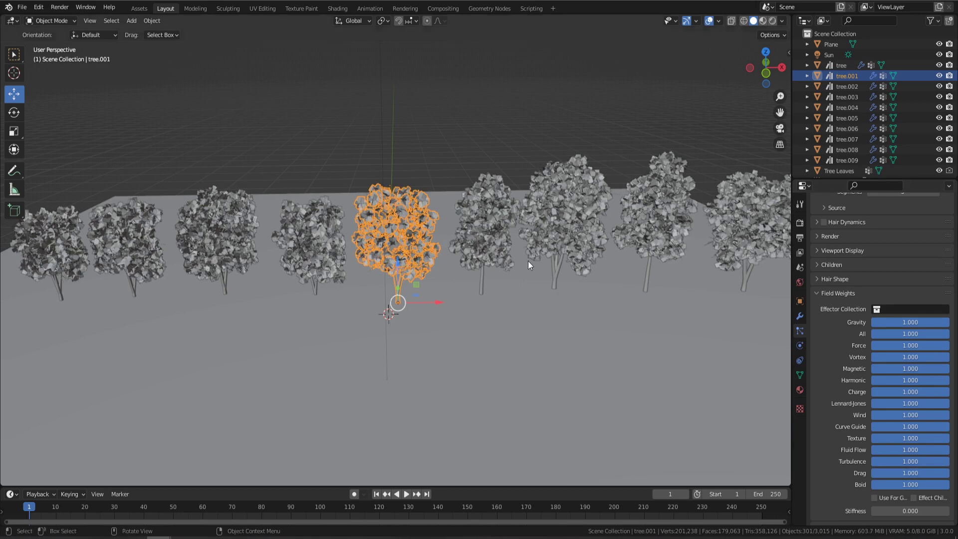
pyautogui.press('space')
pyautogui.press('a')
pyautogui.hotkey('alt', 'a')
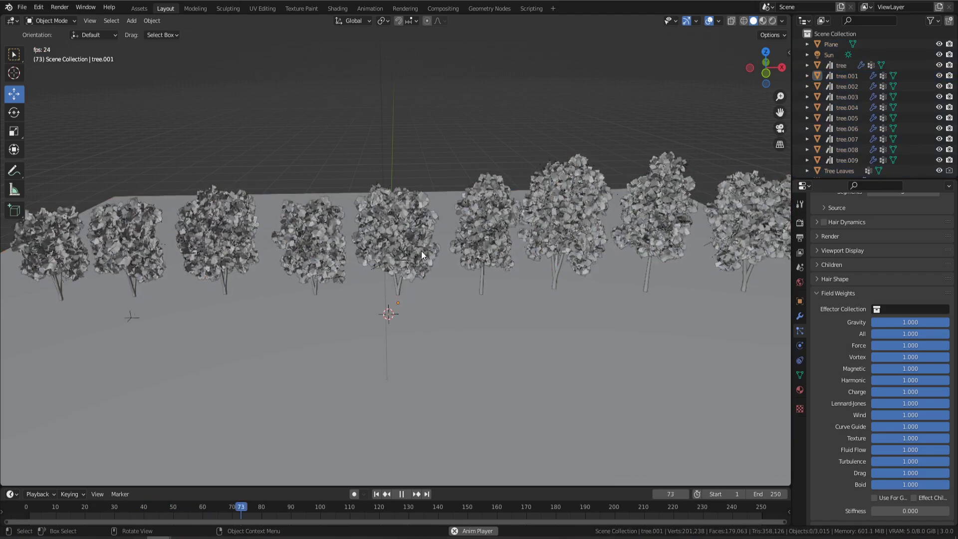
pyautogui.scroll(1, 465, 251)
pyautogui.scroll(1, 465, 252)
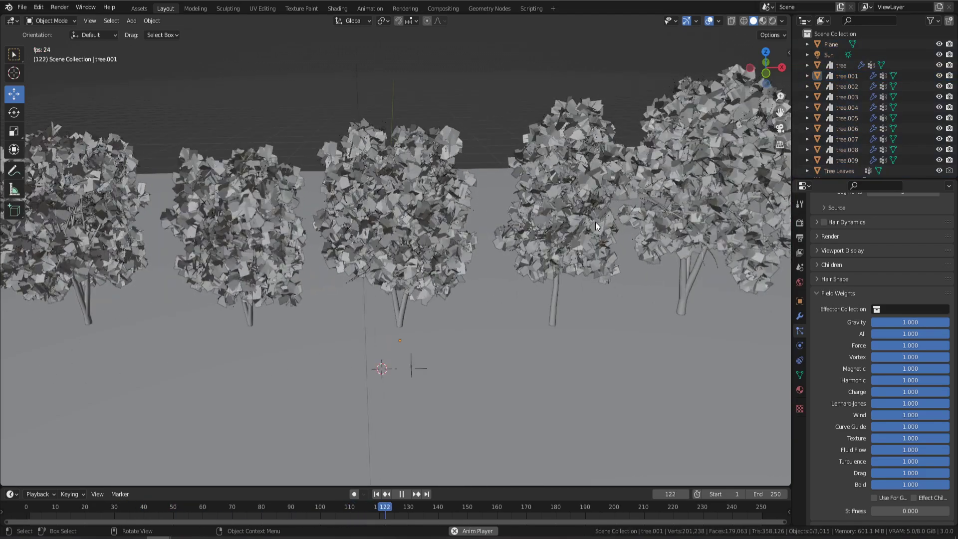
pyautogui.press('space')
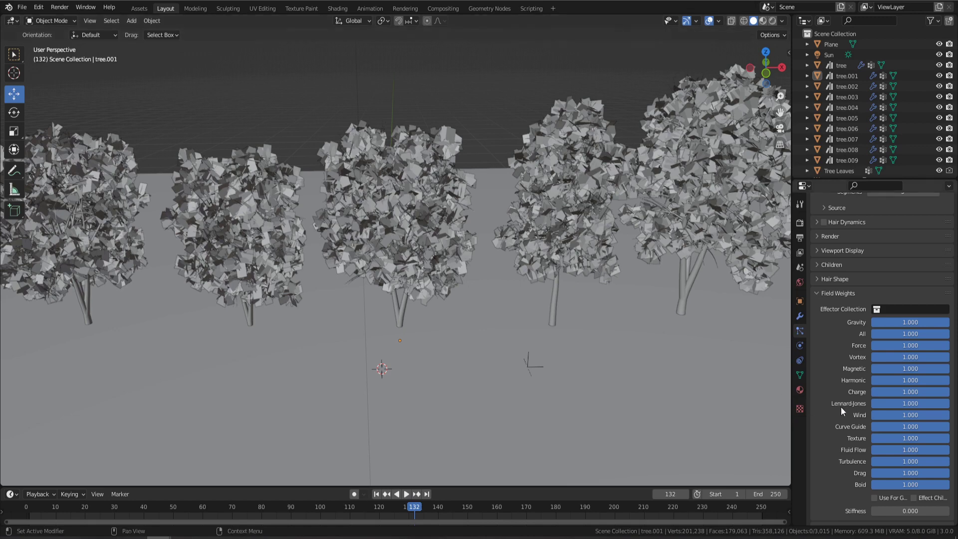
# Lower the Turbulence field weight to 0.05 and replay the animation.
pyautogui.click(891, 462)
pyautogui.write('0.05')
pyautogui.press('Return')
pyautogui.press('space')
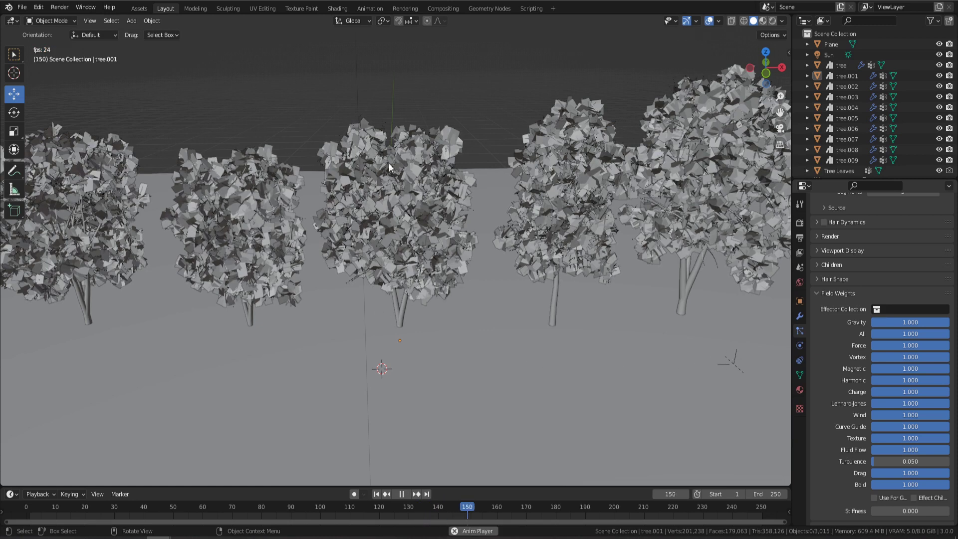
pyautogui.press('space')
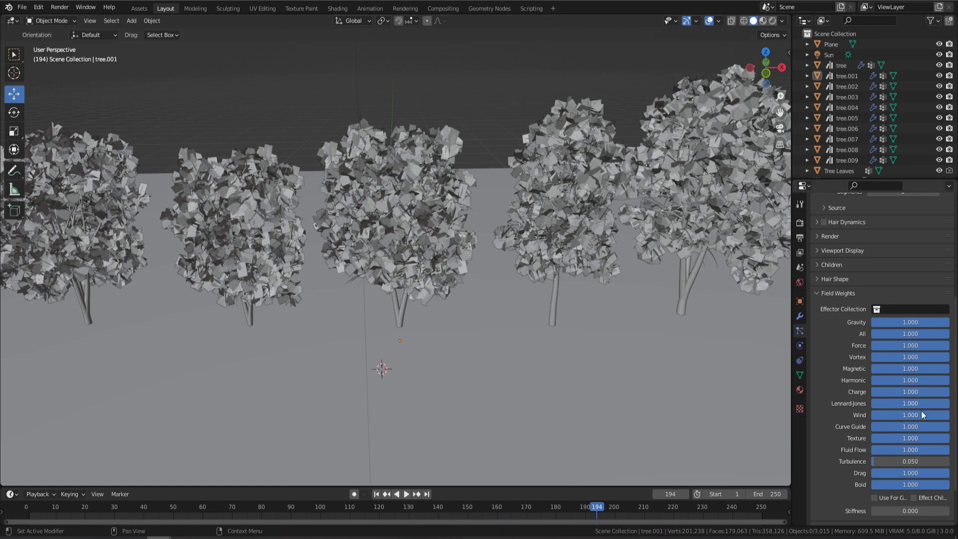
# Select the Turbulence field and move it to the plane's left side.
pyautogui.scroll(-7, 310, 363)
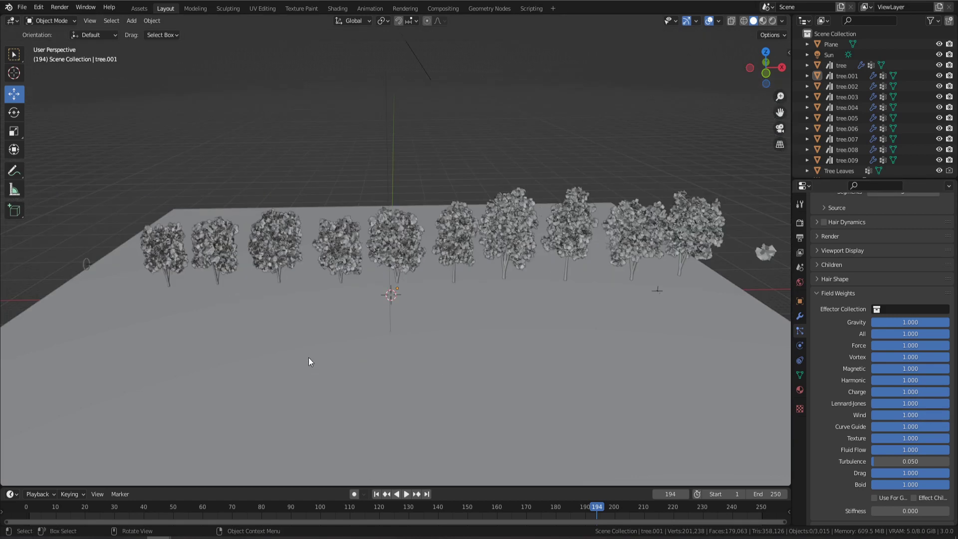
pyautogui.click(659, 291)
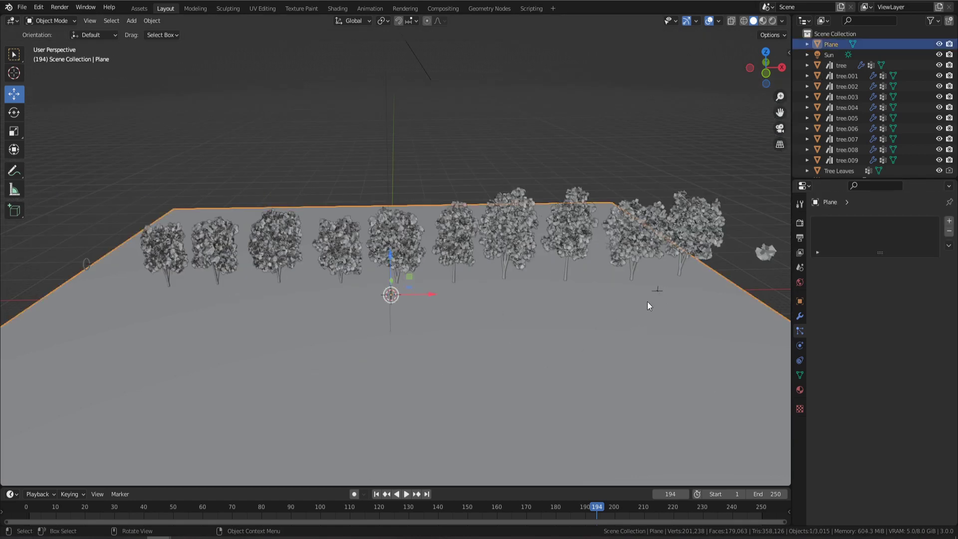
pyautogui.click(656, 291)
pyautogui.moveTo(691, 291); pyautogui.dragTo(129, 312)
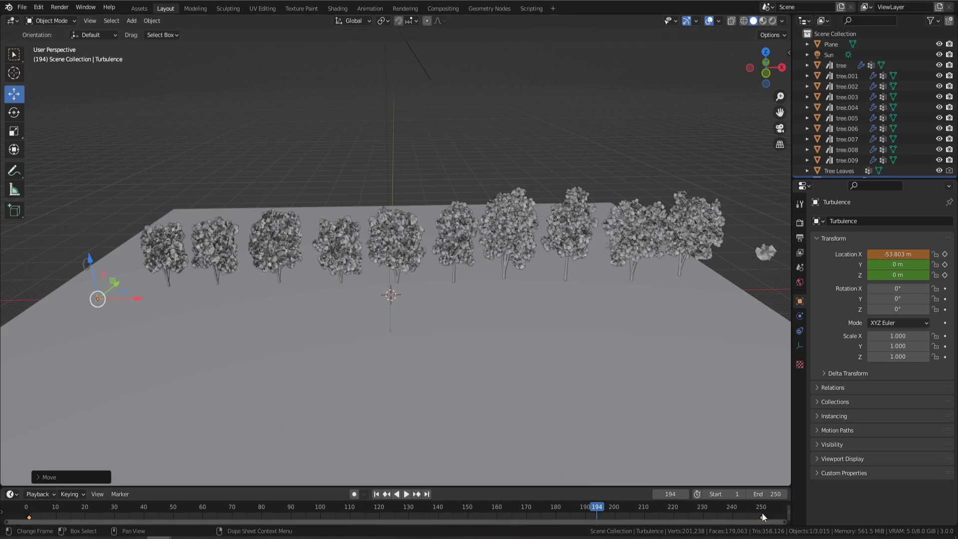
pyautogui.scroll(-3, 645, 263)
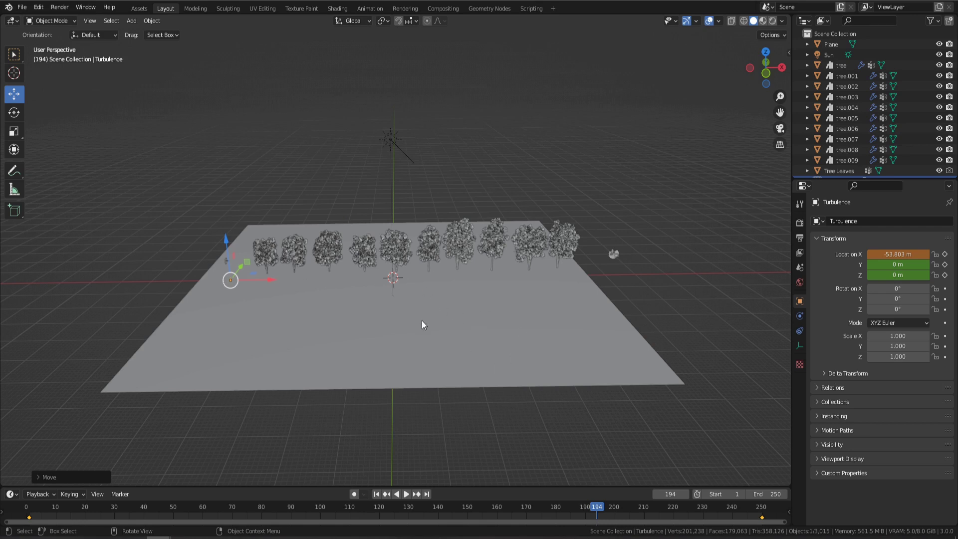
pyautogui.scroll(-2, 454, 319)
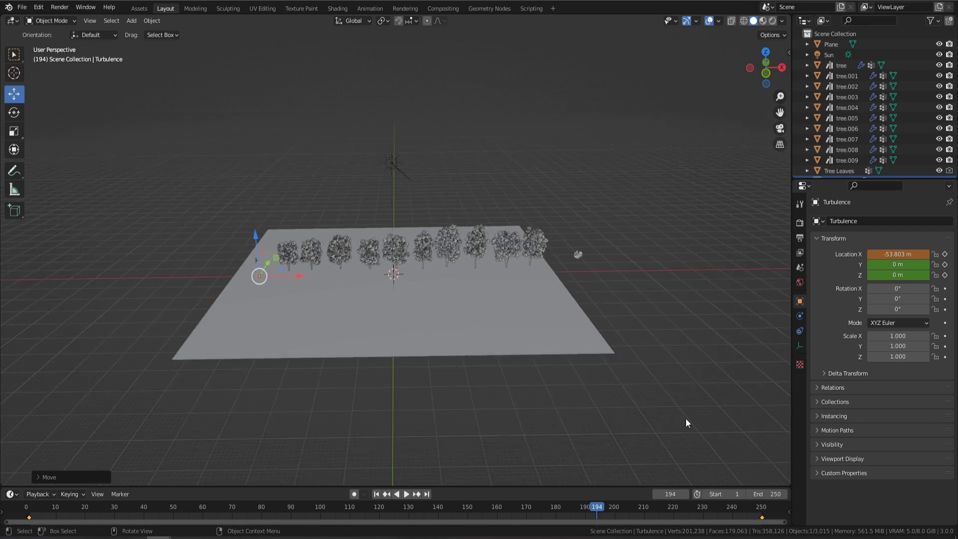
# At frame 250, move the field far right and keyframe its Location, then rewind.
pyautogui.click(761, 512)
pyautogui.moveTo(606, 283); pyautogui.dragTo(439, 269, button='middle')
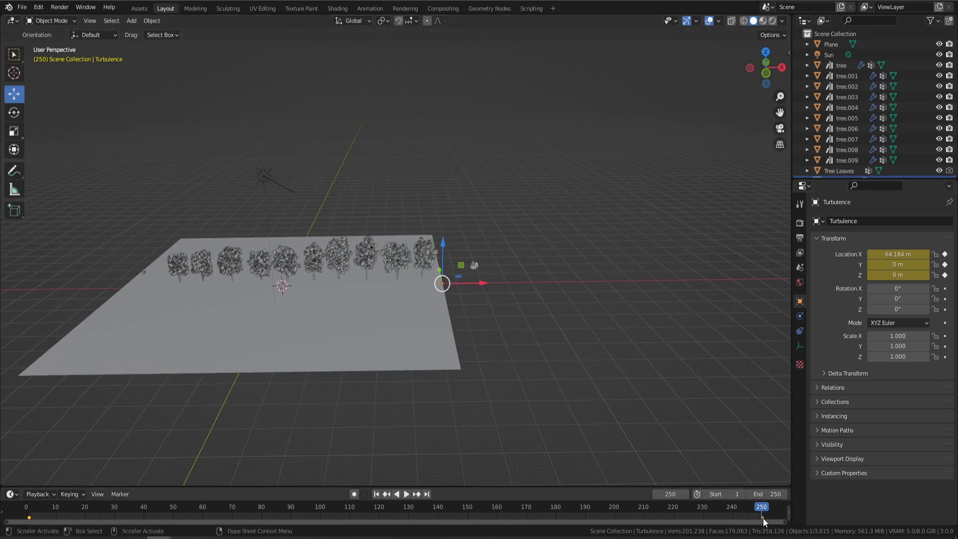
pyautogui.press('Delete')
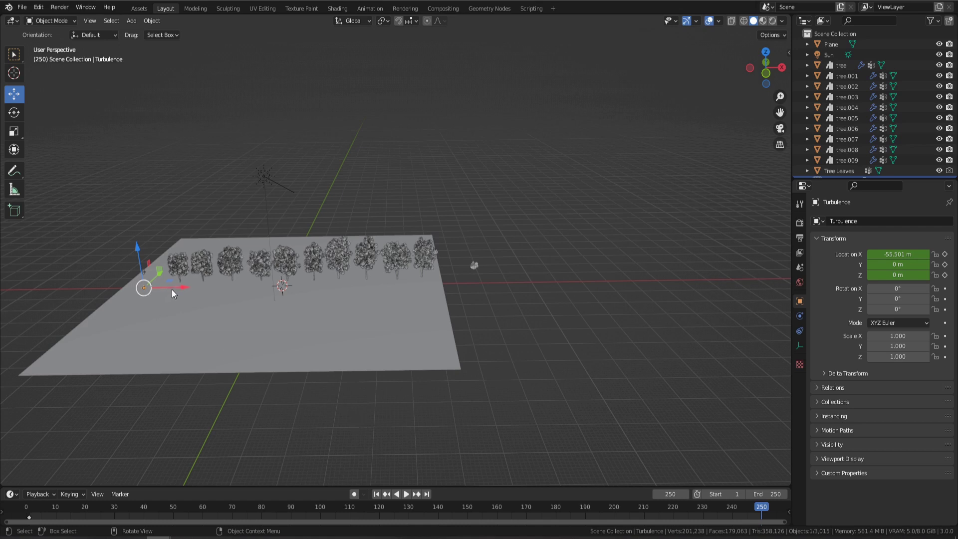
pyautogui.scroll(-5, 282, 337)
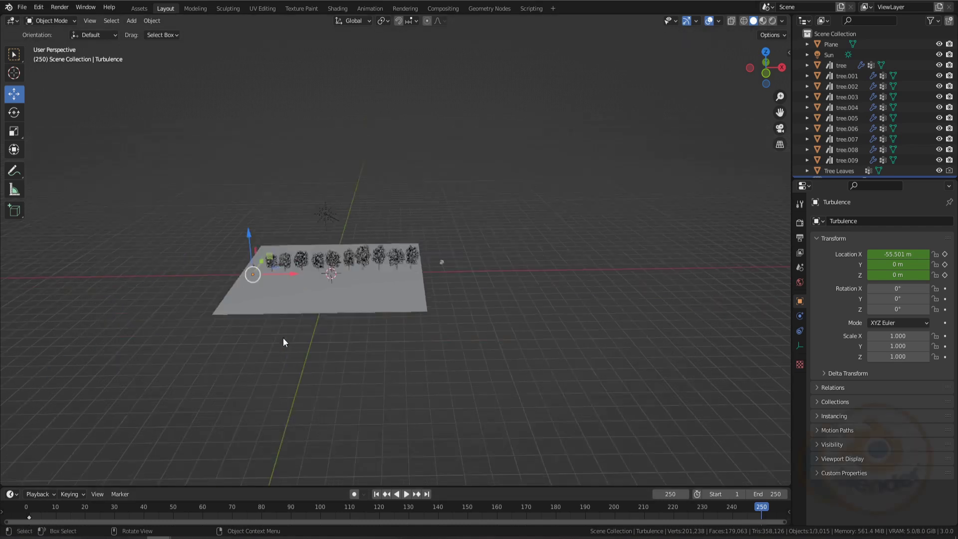
pyautogui.moveTo(315, 271); pyautogui.dragTo(741, 270)
pyautogui.press('i')
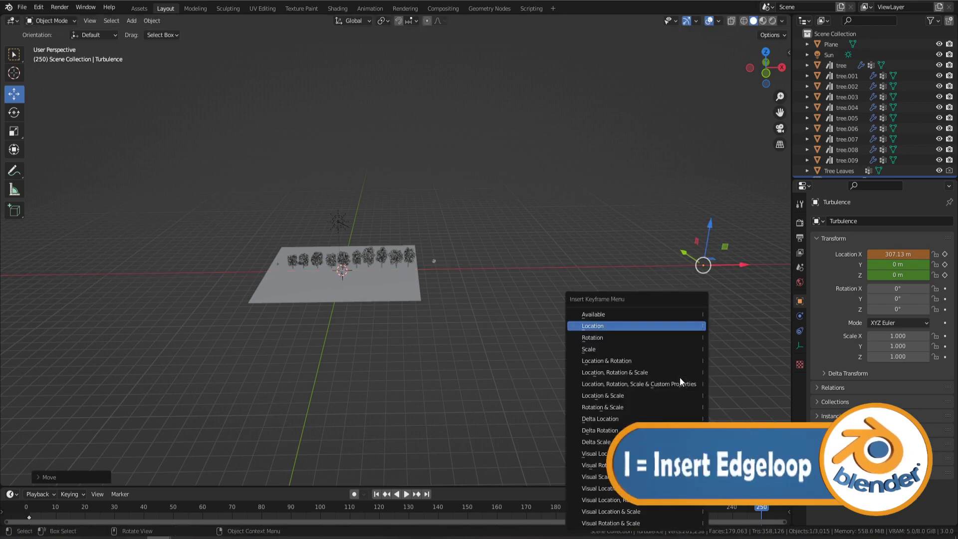
pyautogui.click(605, 327)
pyautogui.scroll(4, 397, 273)
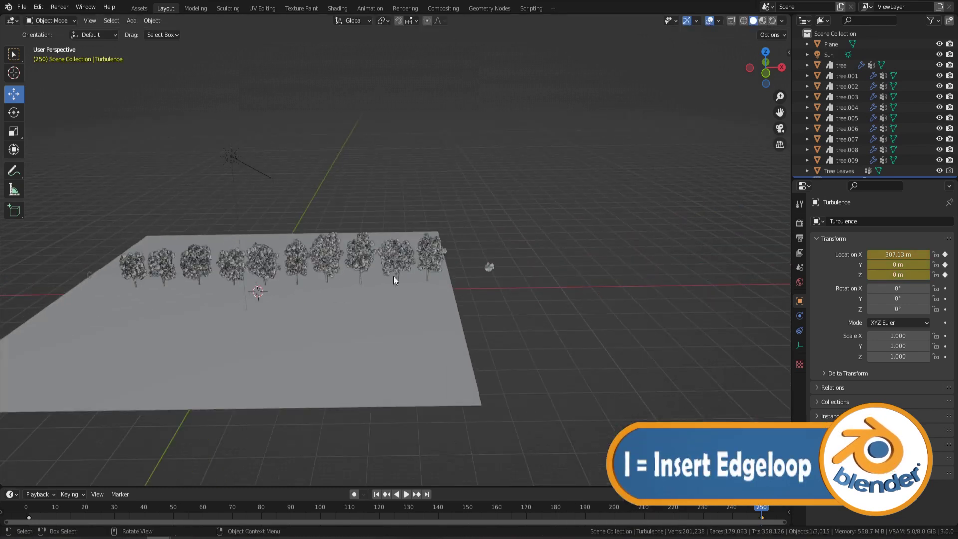
pyautogui.click(29, 505)
pyautogui.scroll(3, 214, 313)
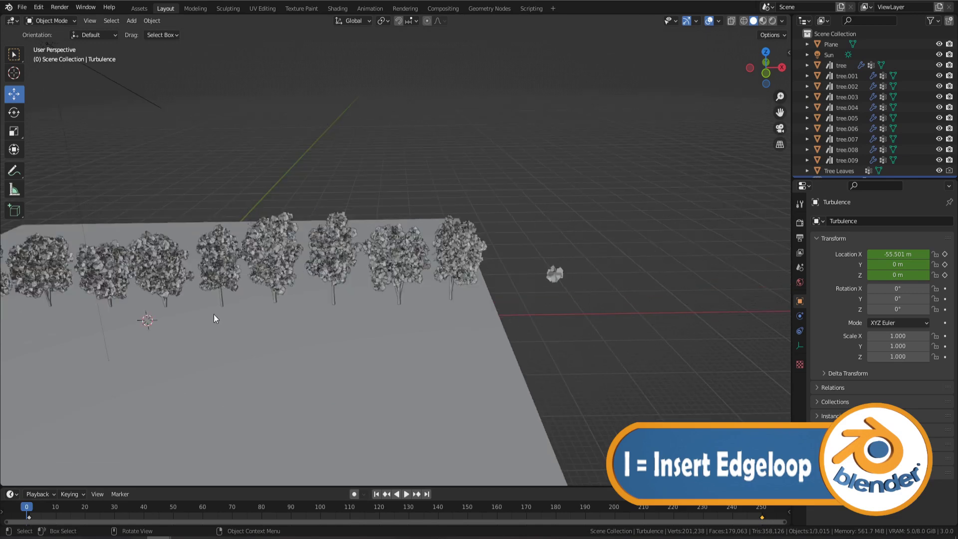
# Play the field sweep, stop at frame 217, and select the 'tree' object in the Outliner.
pyautogui.press('space')
pyautogui.scroll(6, 413, 307)
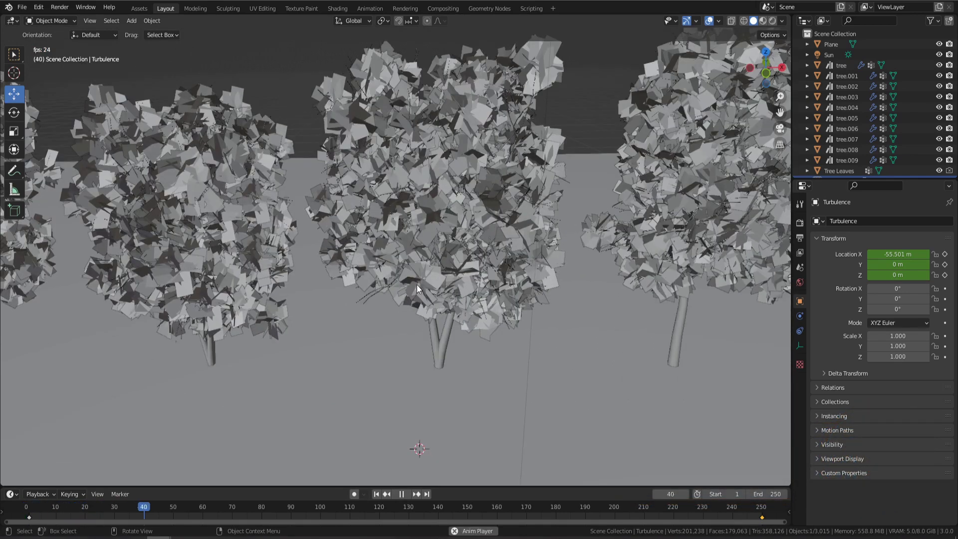
pyautogui.scroll(-3, 418, 292)
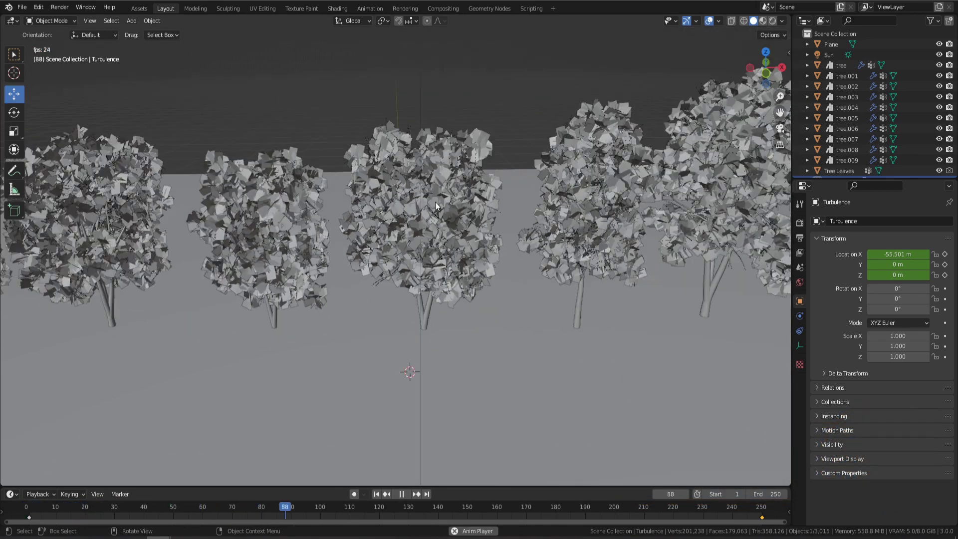
pyautogui.scroll(-3, 479, 247)
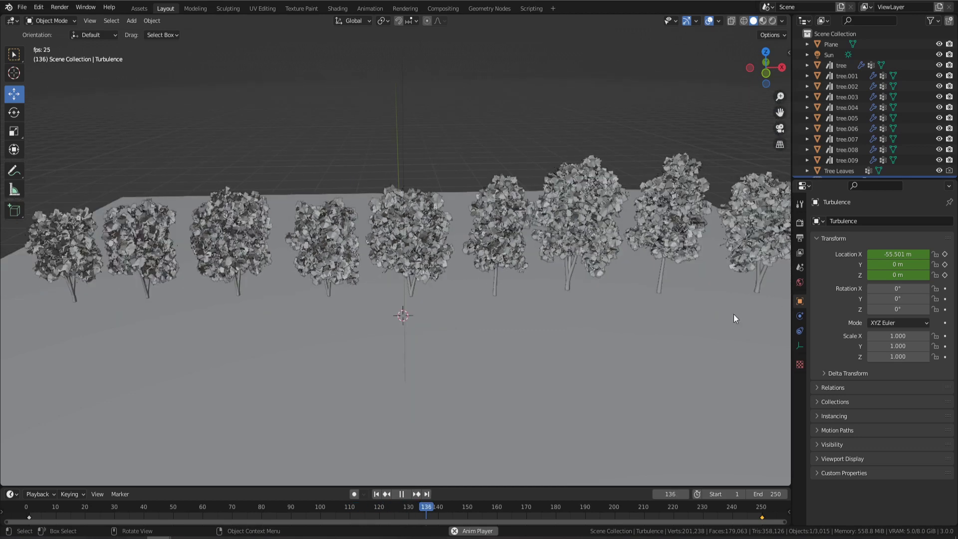
pyautogui.scroll(-2, 499, 296)
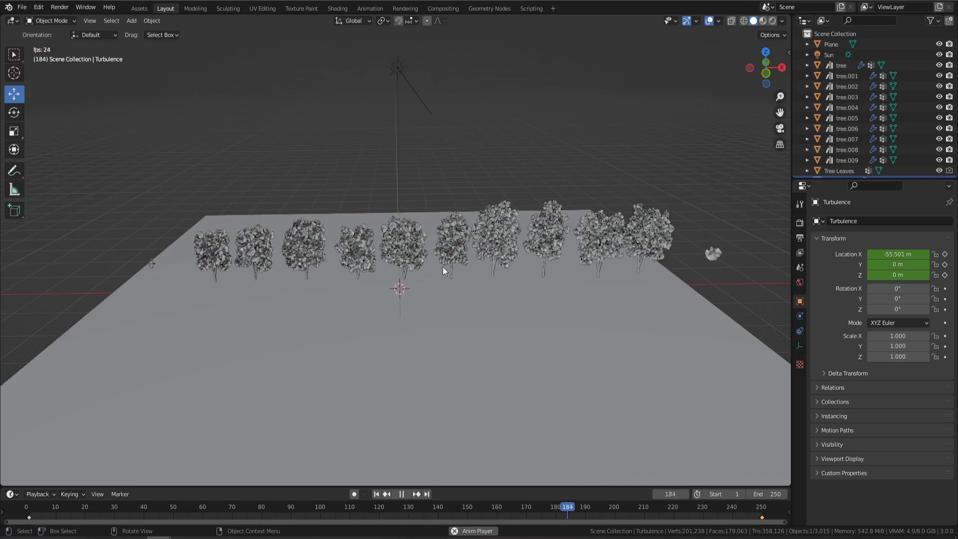
pyautogui.press('space')
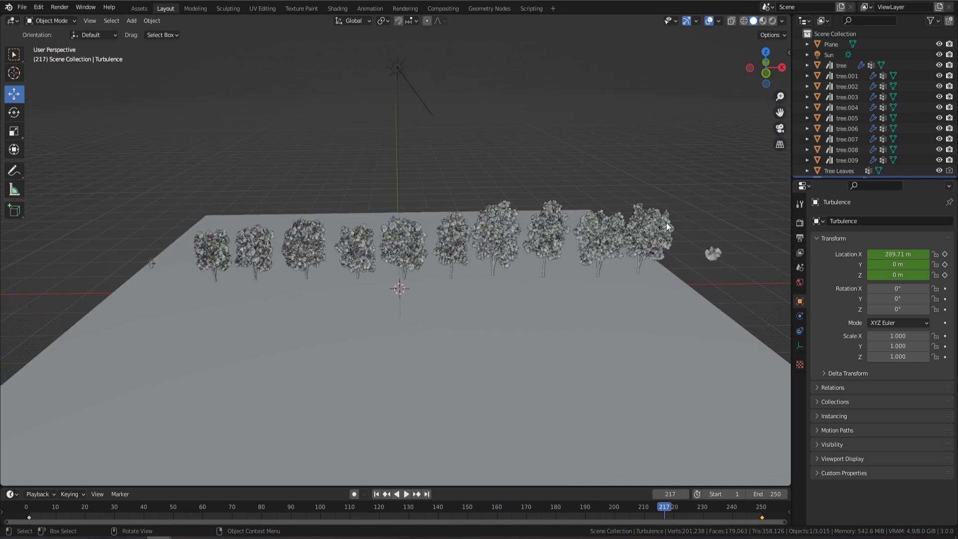
pyautogui.click(842, 66)
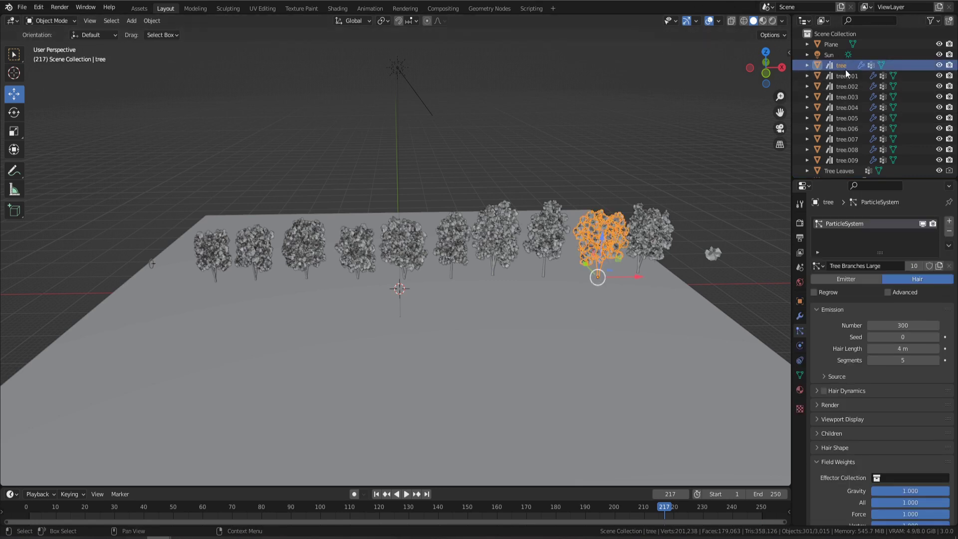
# Mark the tree object as an asset from its Outliner context menu.
pyautogui.rightClick(845, 64)
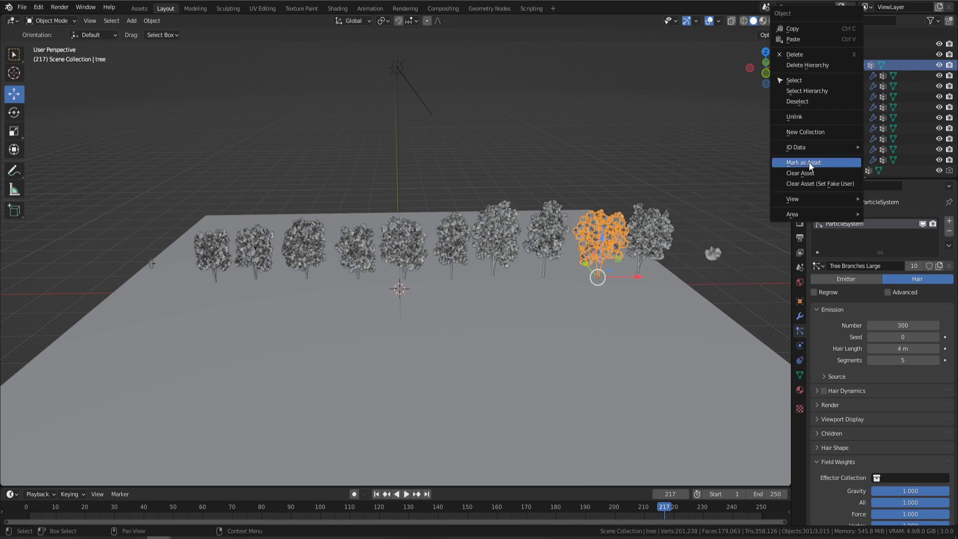
pyautogui.click(793, 29)
pyautogui.scroll(2, 535, 230)
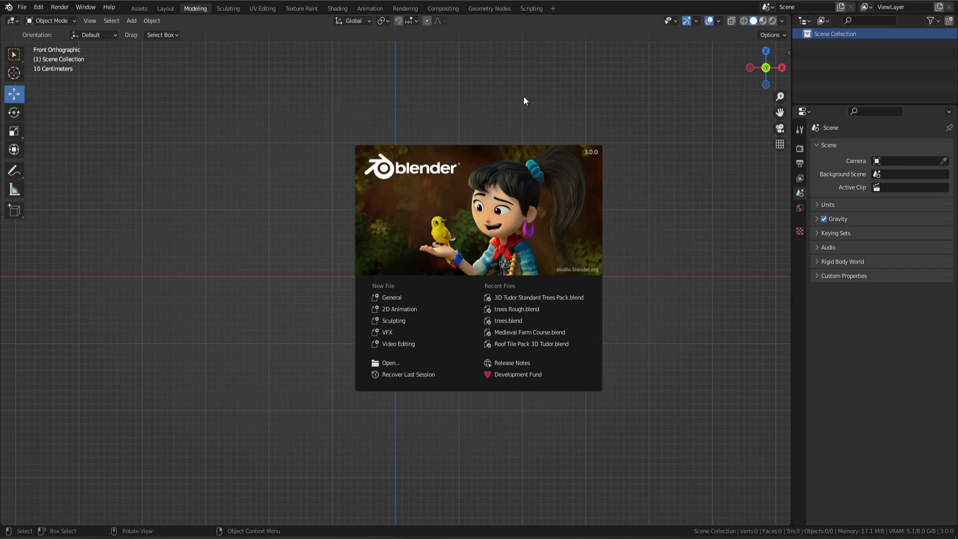
# In the Assets workspace, open the Trees catalog and place tree.001 at the scene origin.
pyautogui.click(142, 8)
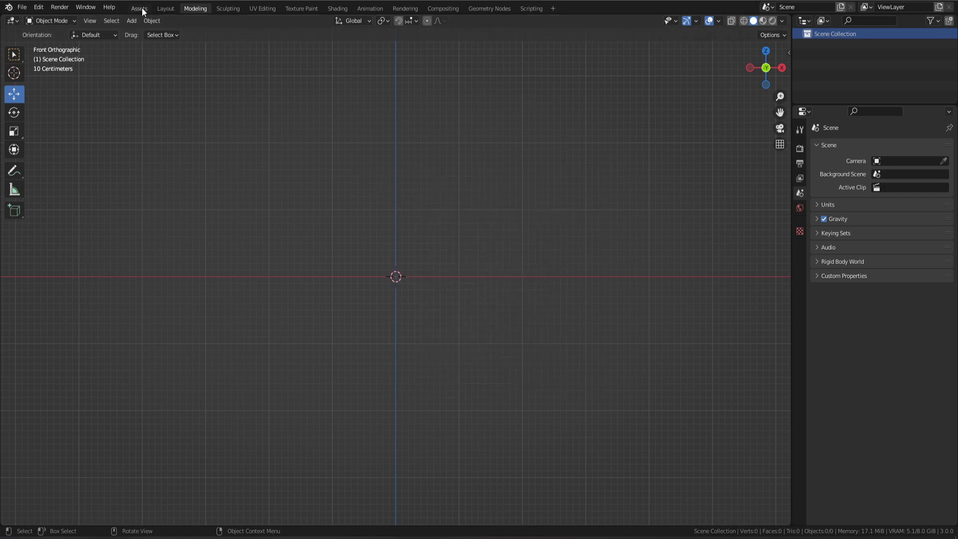
pyautogui.click(141, 6)
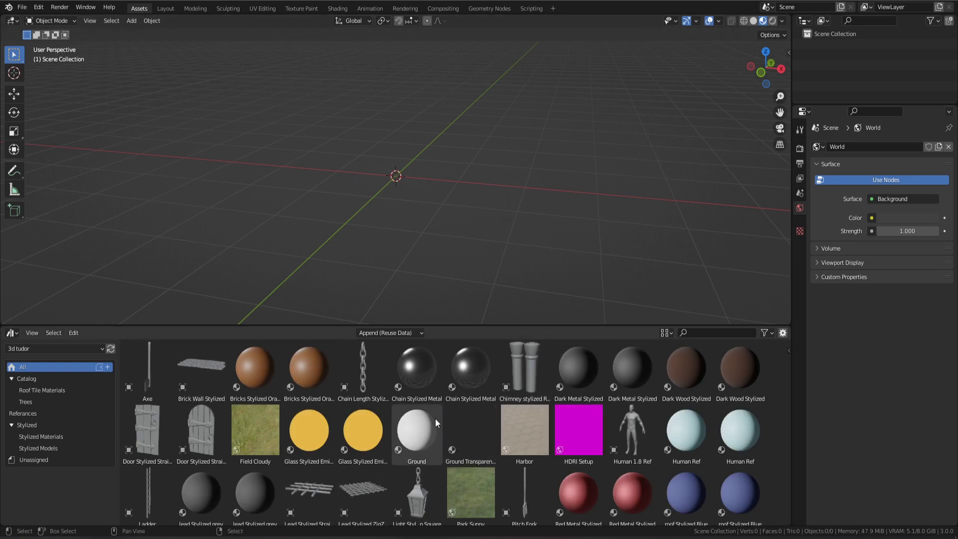
pyautogui.click(28, 401)
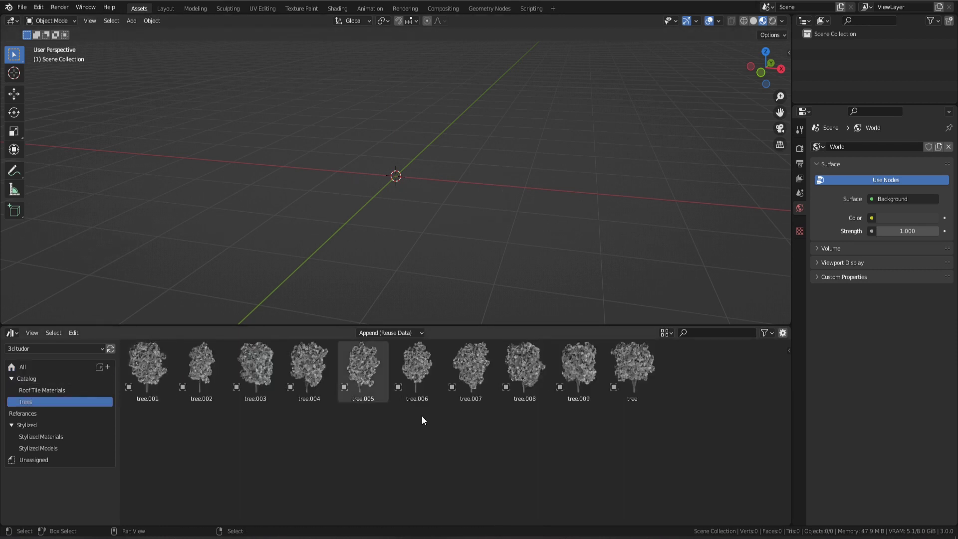
pyautogui.click(146, 352)
pyautogui.moveTo(144, 340); pyautogui.dragTo(393, 175)
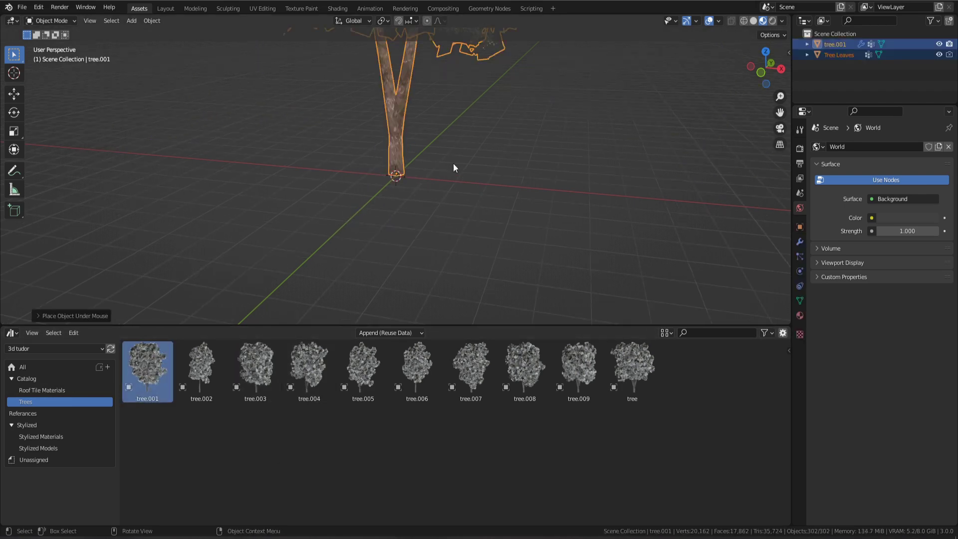
# Add tree.002 and tree.008 from the Trees catalog beside the first tree.
pyautogui.click(800, 256)
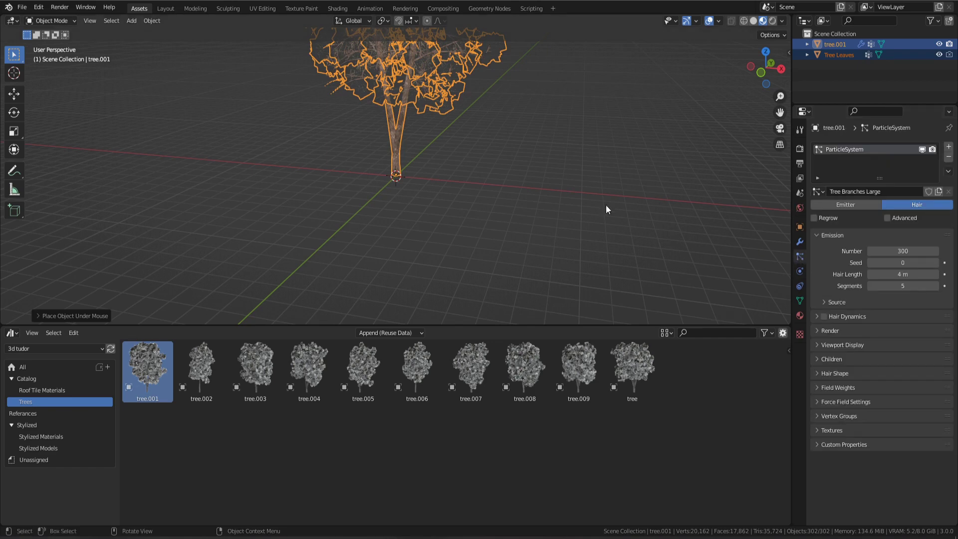
pyautogui.press('KP_Decimal')
pyautogui.moveTo(489, 274); pyautogui.dragTo(590, 187, button='middle')
pyautogui.hotkey('alt', 'a')
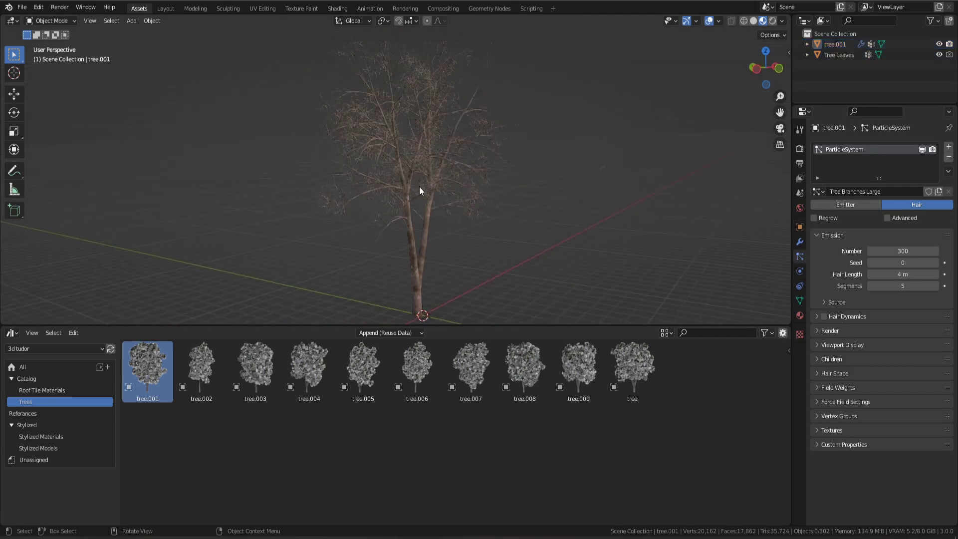
pyautogui.moveTo(201, 368); pyautogui.dragTo(568, 240)
pyautogui.moveTo(504, 381); pyautogui.dragTo(268, 261)
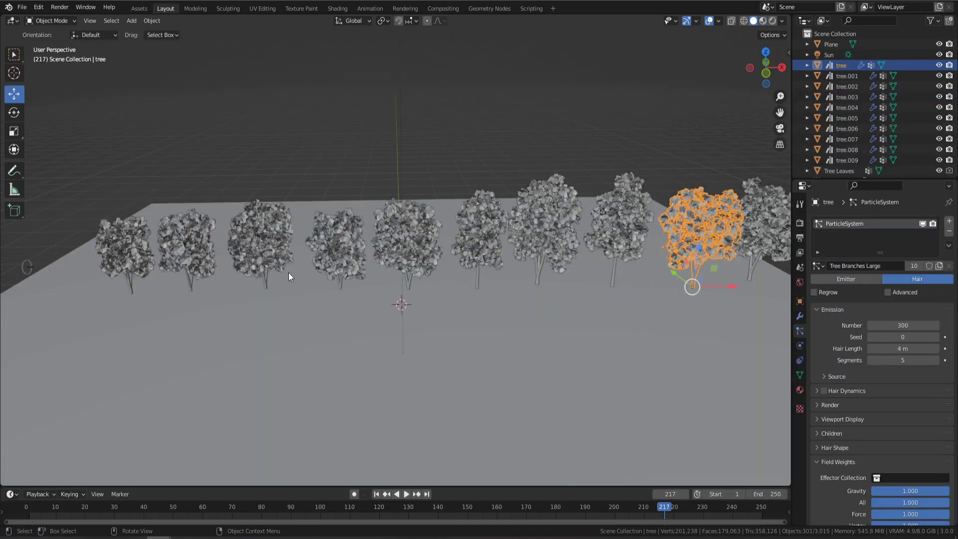
# In the tree-row scene, move tree.009 to the left, off the ground plane.
pyautogui.moveTo(288, 272); pyautogui.dragTo(381, 241, button='middle')
pyautogui.click(381, 243)
pyautogui.moveTo(417, 317); pyautogui.dragTo(576, 272, button='middle')
pyautogui.moveTo(577, 272); pyautogui.dragTo(327, 294)
pyautogui.scroll(4, 247, 291)
pyautogui.moveTo(248, 291); pyautogui.dragTo(384, 138, button='middle')
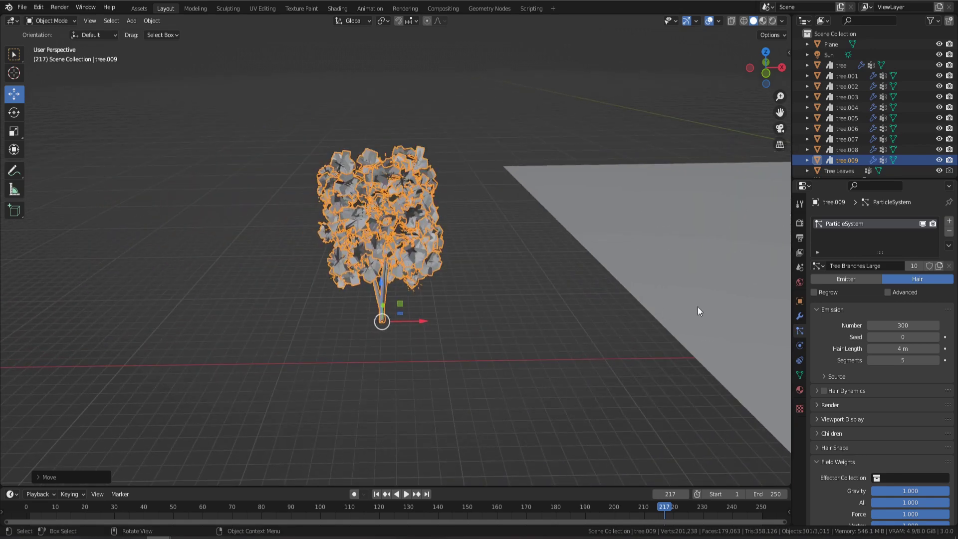
# With tree.009 deselected, create Collection 1 from the Wind object's Outliner context menu.
pyautogui.click(799, 316)
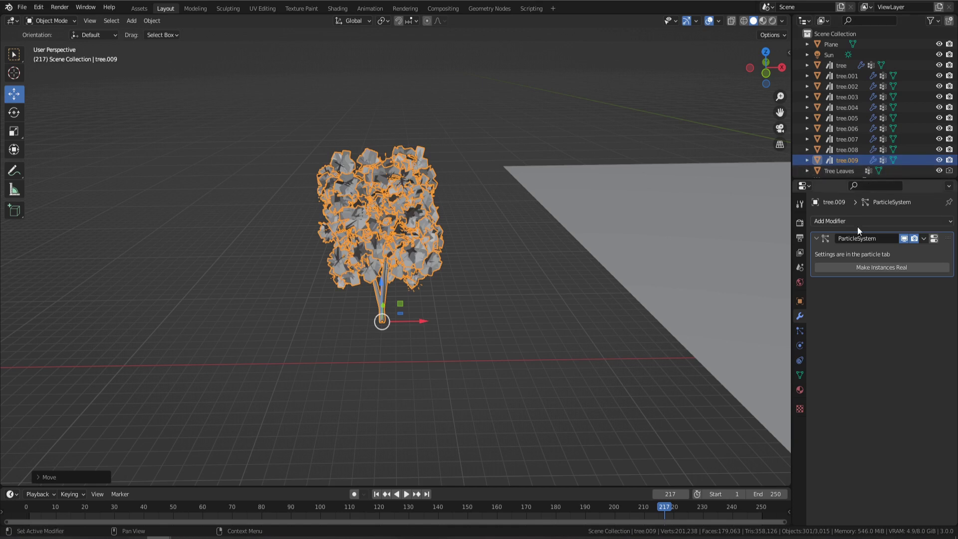
pyautogui.click(590, 236)
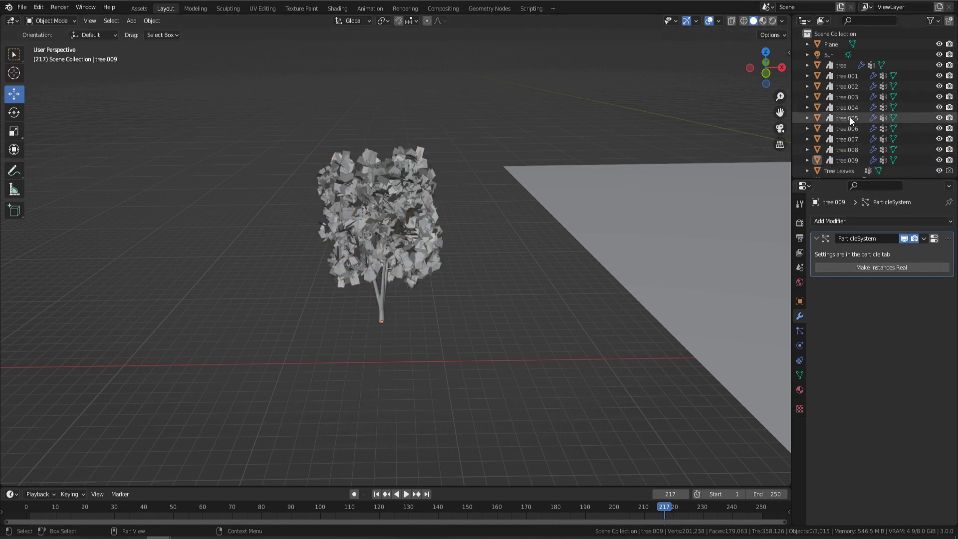
pyautogui.scroll(-2, 848, 120)
pyautogui.rightClick(873, 165)
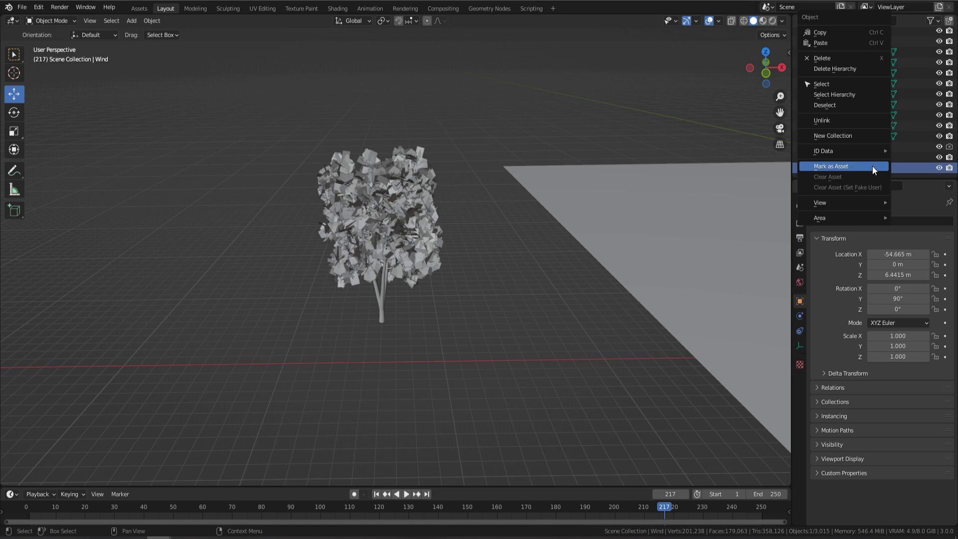
pyautogui.click(837, 135)
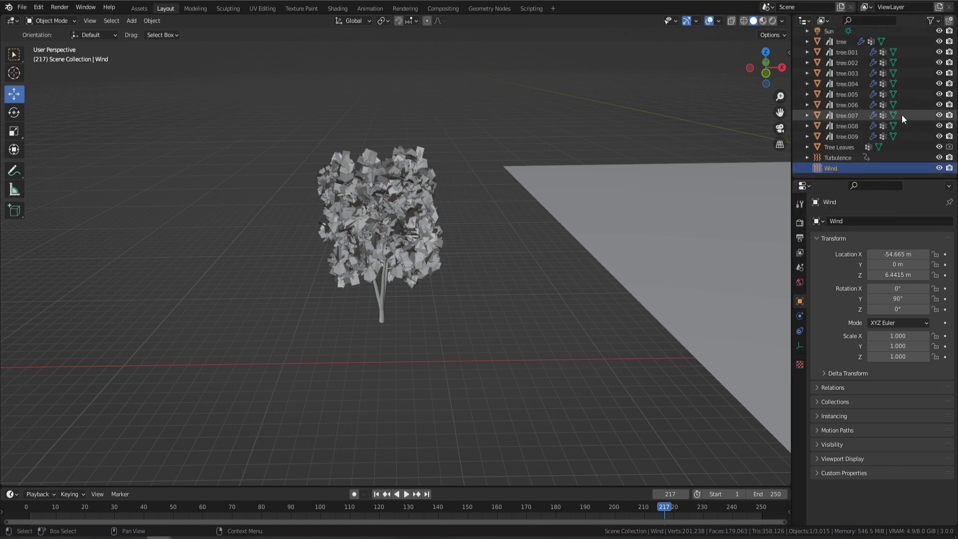
pyautogui.scroll(3, 899, 111)
# Rename Collection 1 to 'Tree' and drag tree.009 into it.
pyautogui.doubleClick(836, 43)
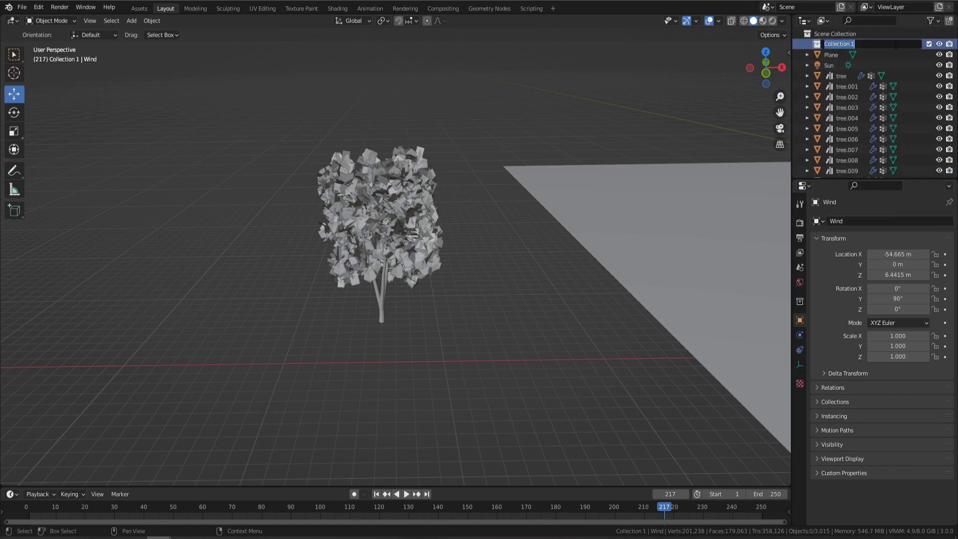
pyautogui.write('Tree')
pyautogui.press('Return')
pyautogui.click(848, 170)
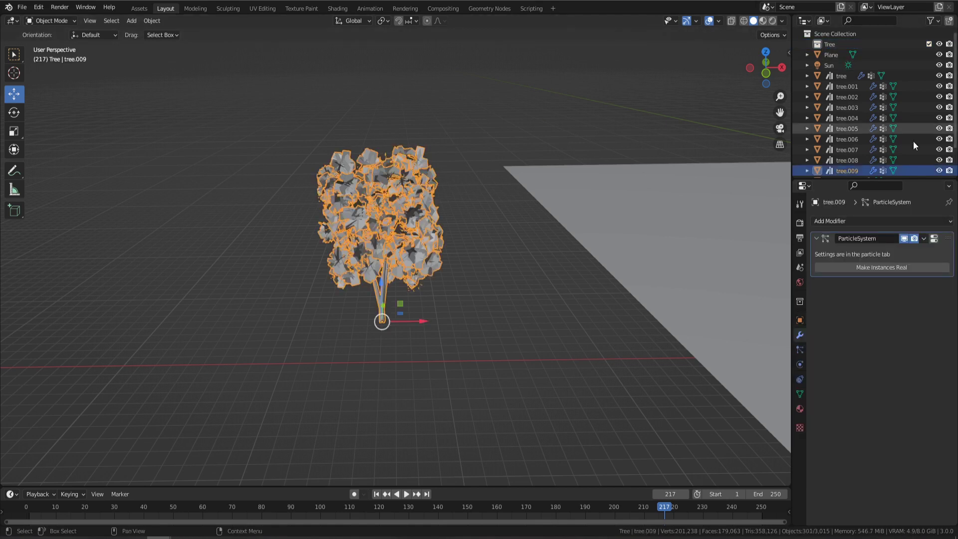
pyautogui.moveTo(852, 168); pyautogui.dragTo(833, 43)
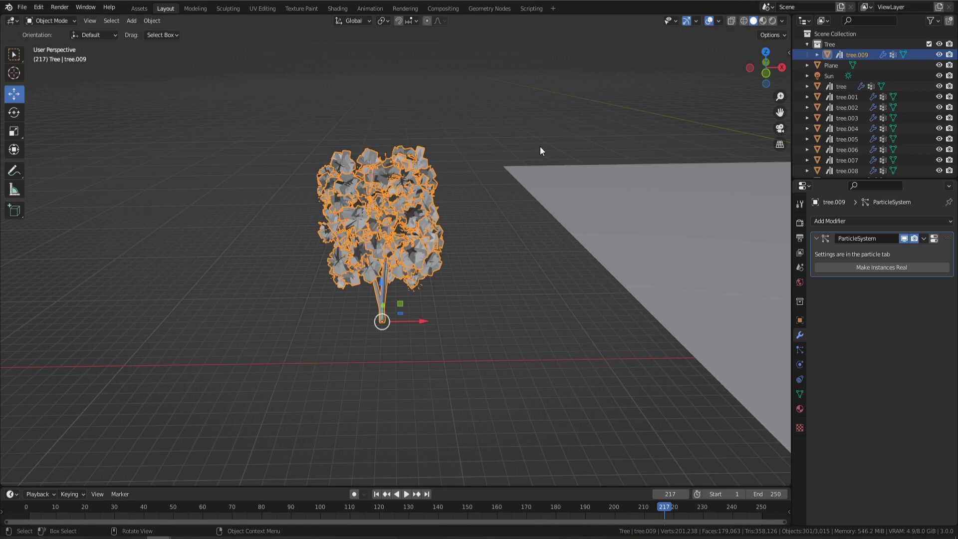
# Make tree.009's leaf particles real Tree Leaves objects, then select only the trunk.
pyautogui.click(881, 266)
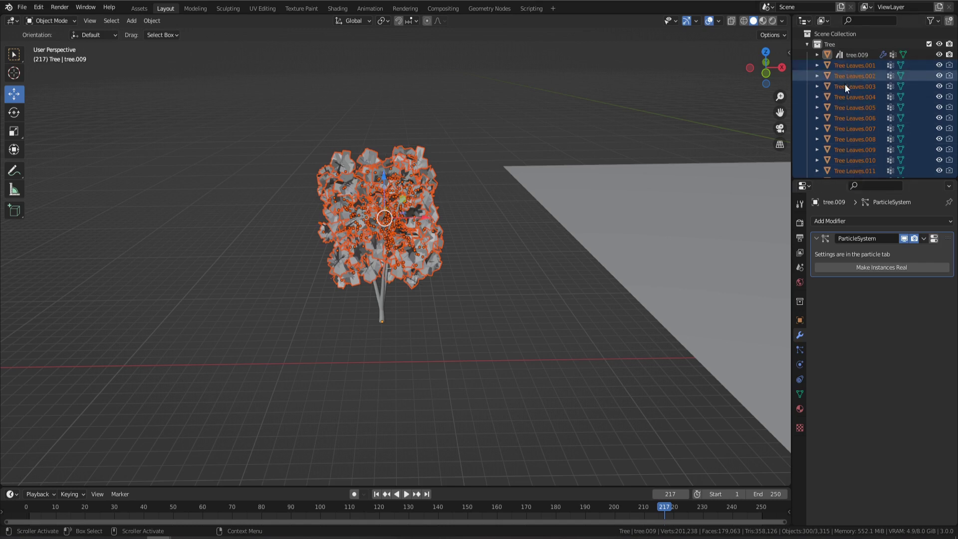
pyautogui.scroll(-5, 858, 120)
pyautogui.scroll(-15, 857, 123)
pyautogui.scroll(-8, 878, 126)
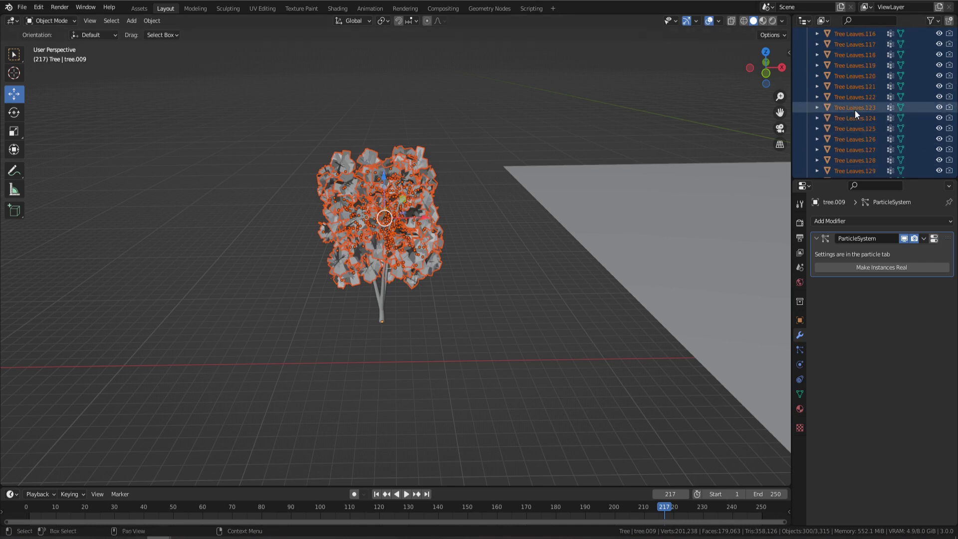
pyautogui.click(381, 305)
pyautogui.scroll(15, 876, 100)
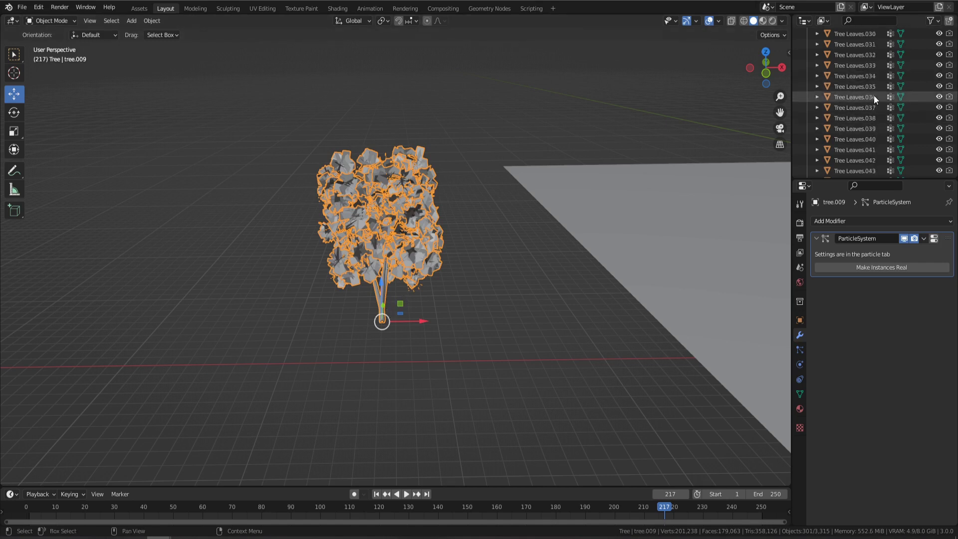
pyautogui.scroll(13, 873, 92)
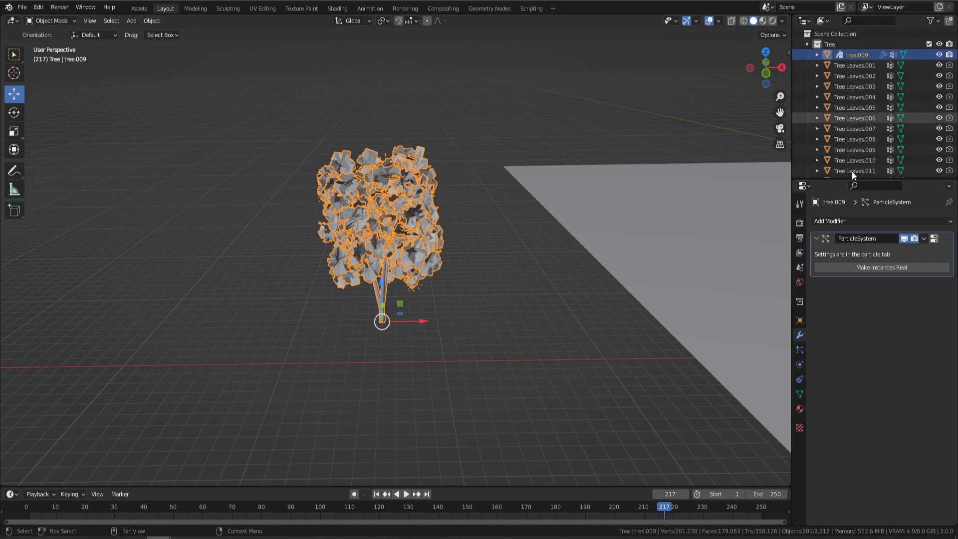
pyautogui.click(800, 348)
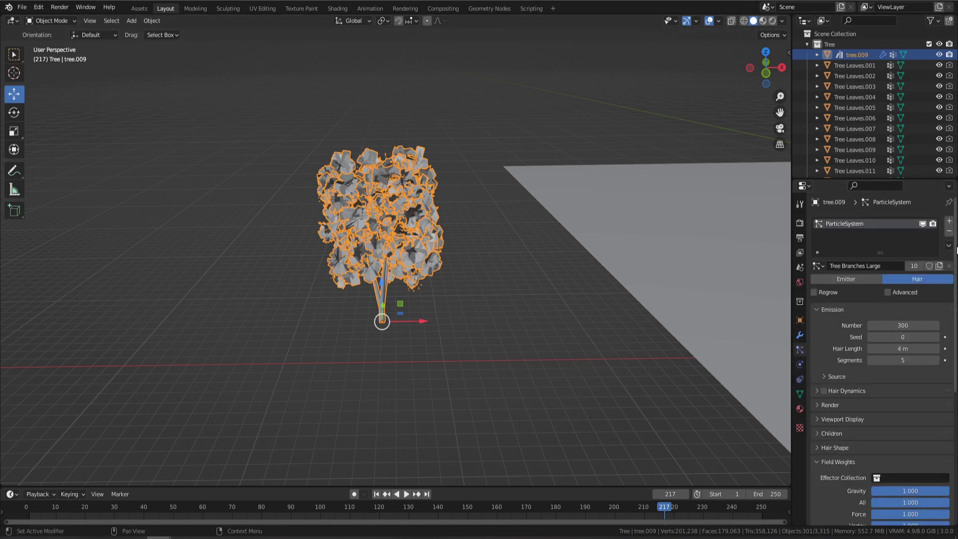
# Remove tree.009's particle system and select all 300 Tree Leaves objects with tree.009.
pyautogui.click(949, 231)
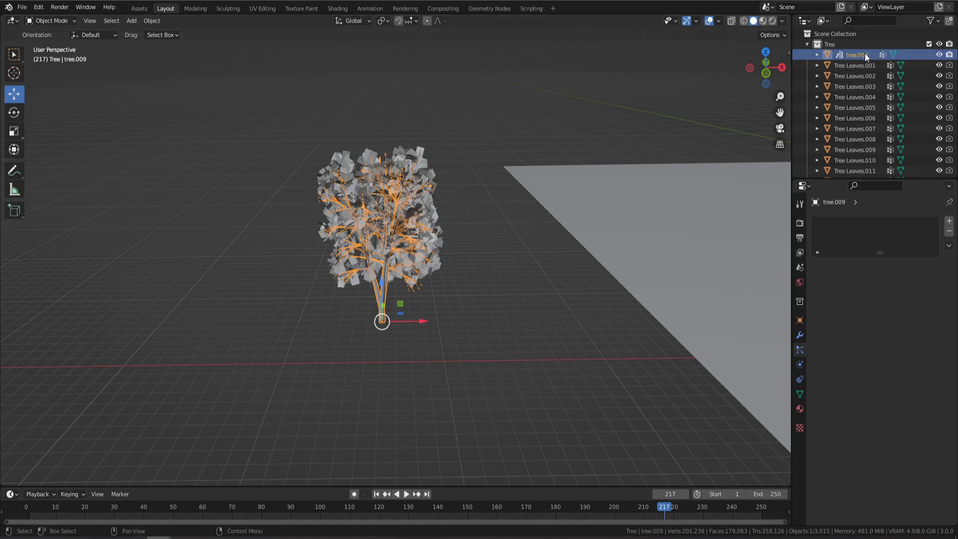
pyautogui.scroll(-15, 857, 124)
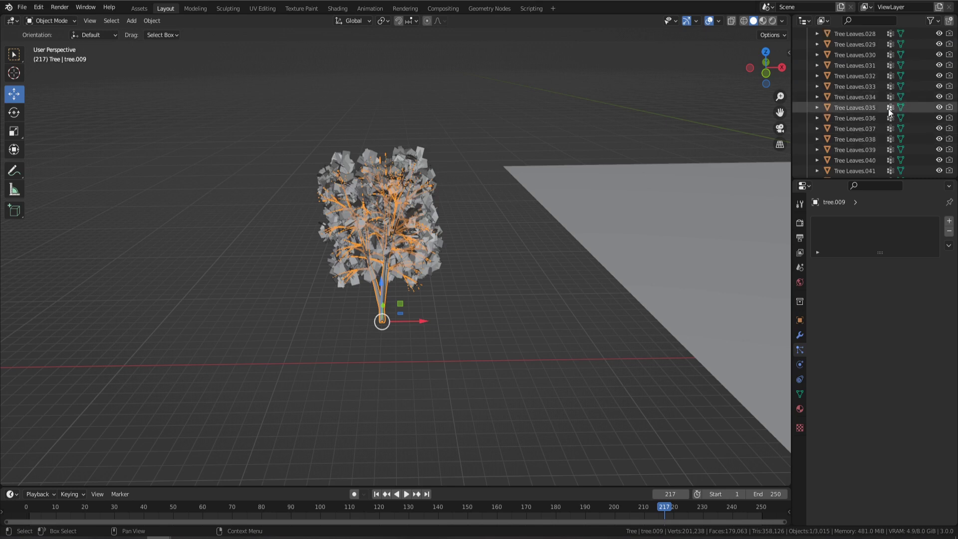
pyautogui.scroll(-20, 881, 115)
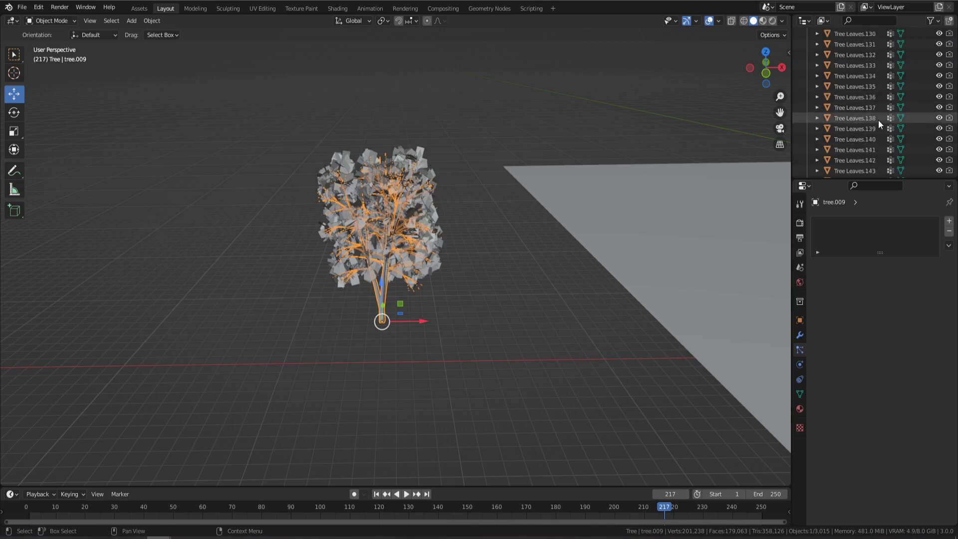
pyautogui.scroll(-20, 877, 121)
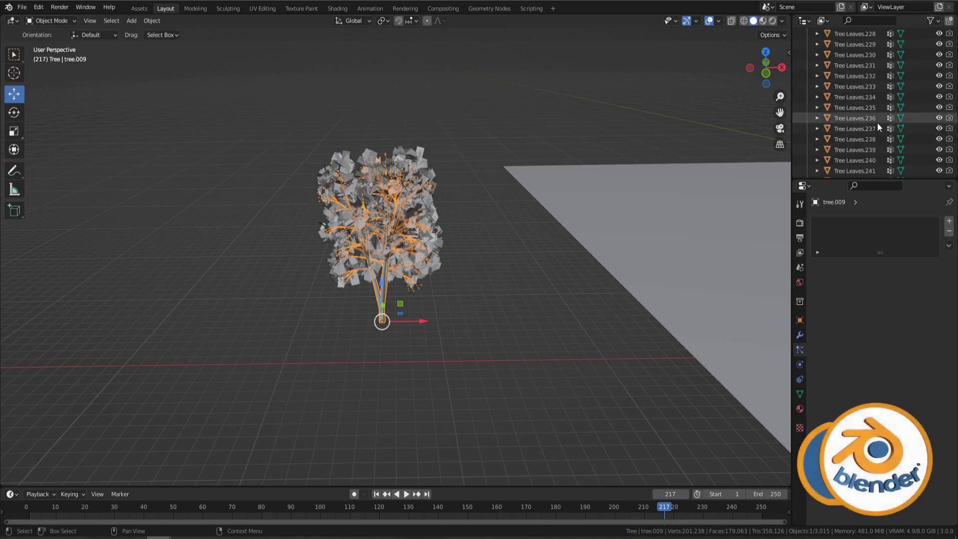
pyautogui.scroll(-10, 876, 124)
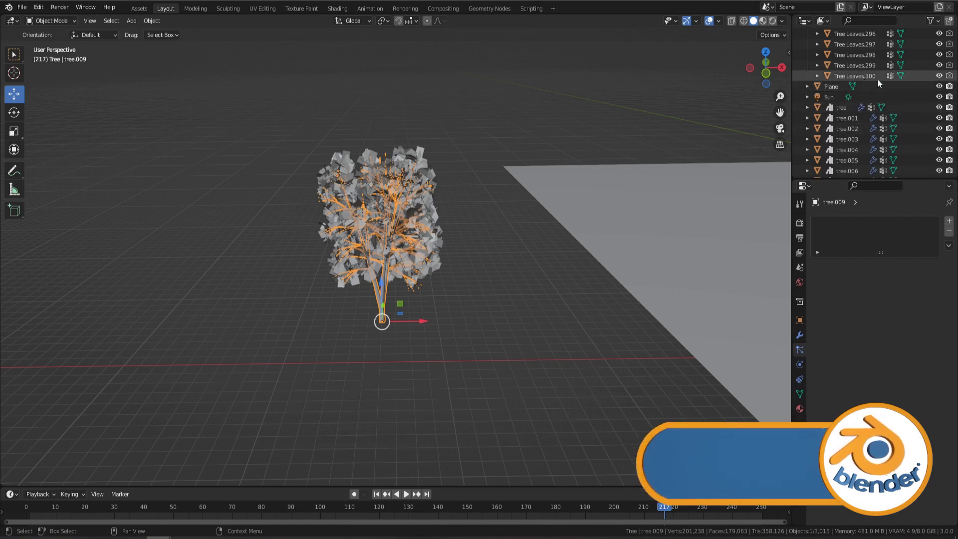
pyautogui.keyDown('shift'); pyautogui.click(864, 76); pyautogui.keyUp('shift')
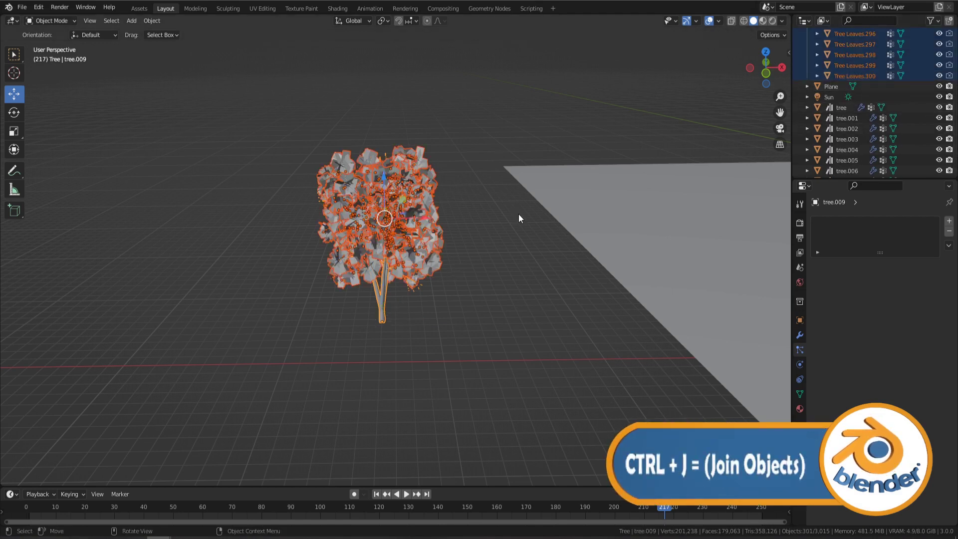
# Join the leaves into tree.009 with Ctrl+J, check it in Rendered shading, then return to Solid.
pyautogui.hotkey('ctrl', 'j')
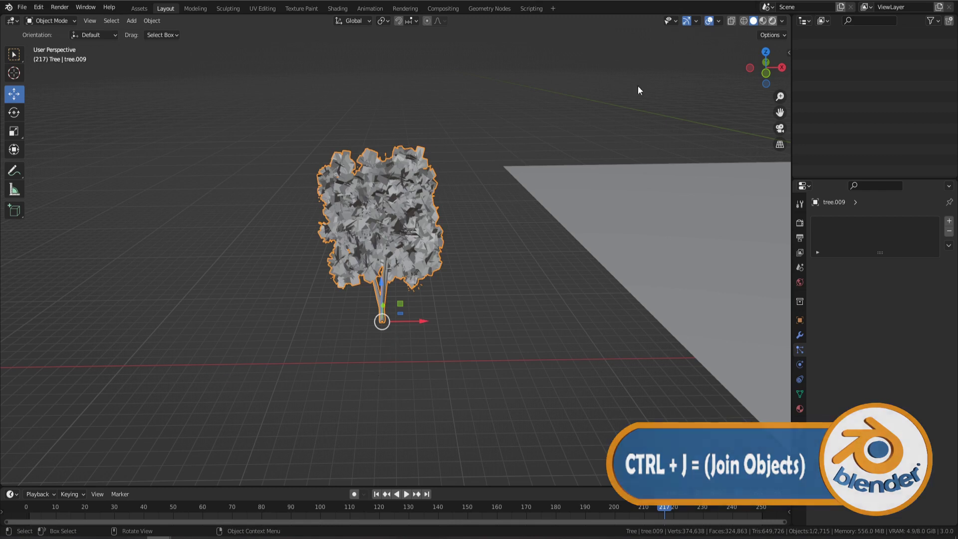
pyautogui.press('z')
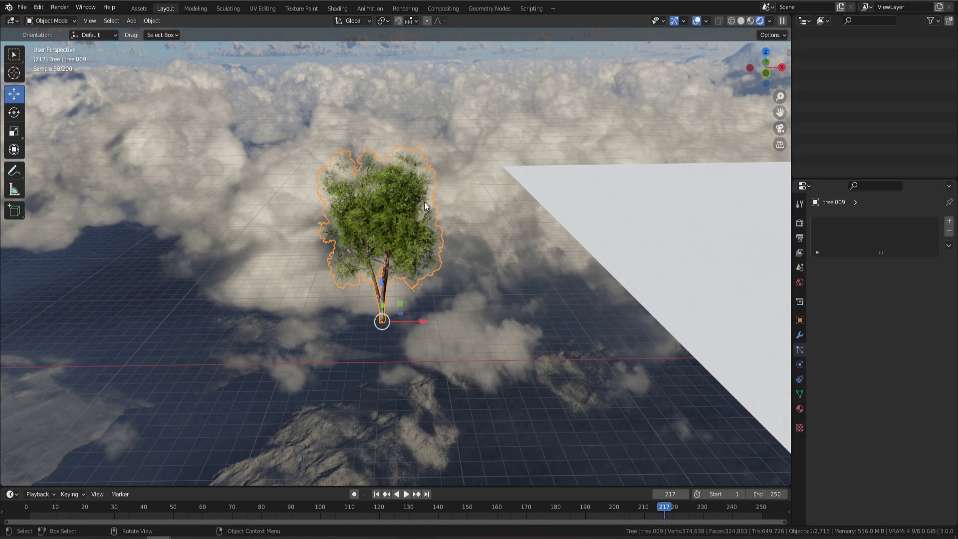
pyautogui.click(480, 211)
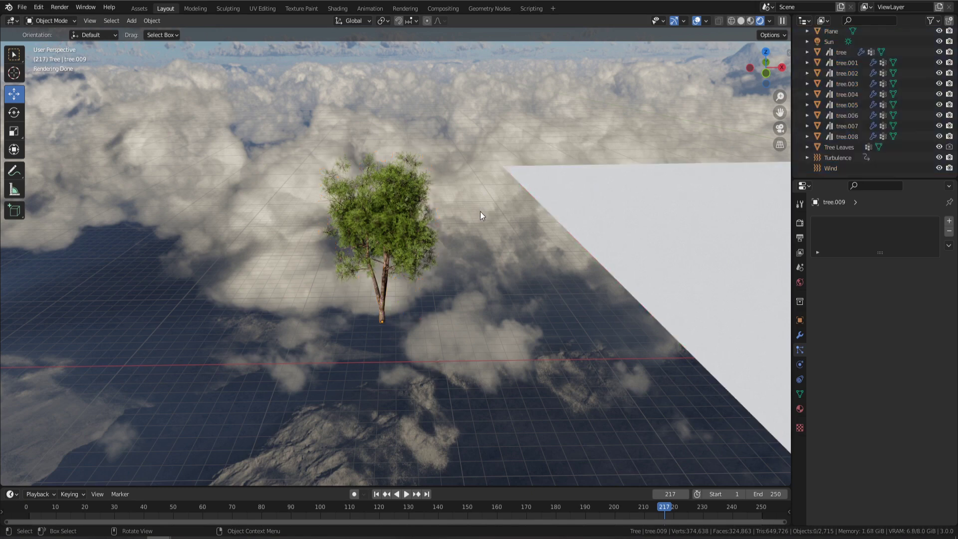
pyautogui.click(741, 20)
pyautogui.moveTo(268, 220); pyautogui.dragTo(349, 234, button='middle')
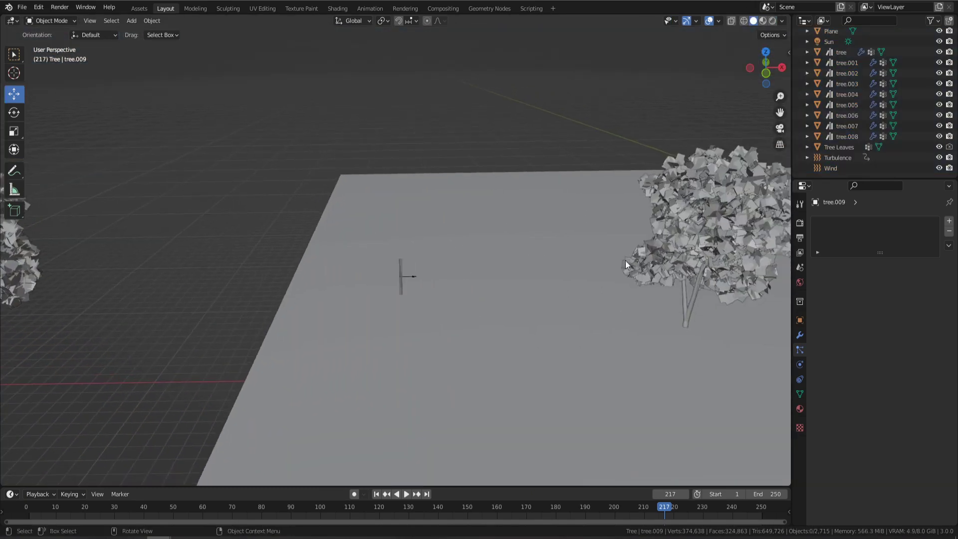
# Move tree.004 nearer the centre of the plane and frame it in the view.
pyautogui.click(674, 245)
pyautogui.press('g')
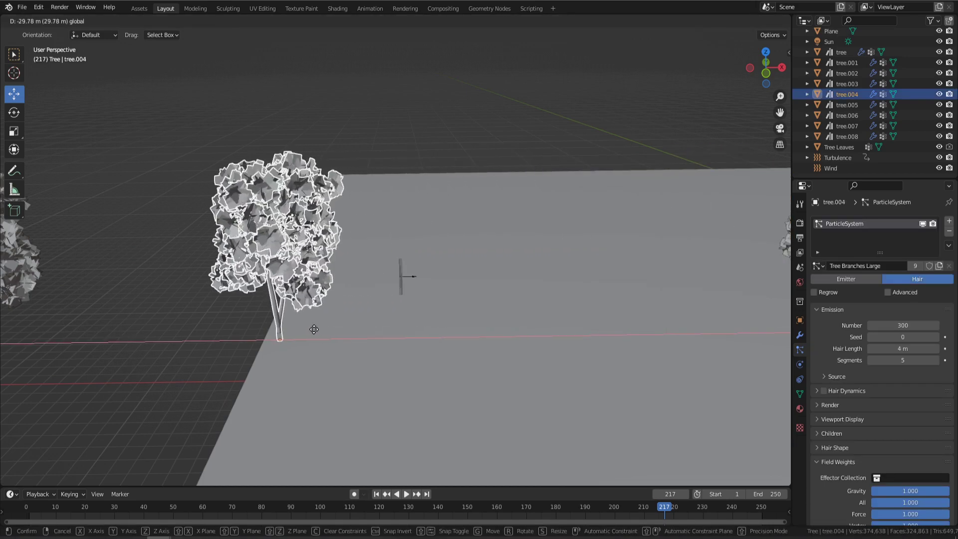
pyautogui.click(329, 330)
pyautogui.press('KP_Decimal')
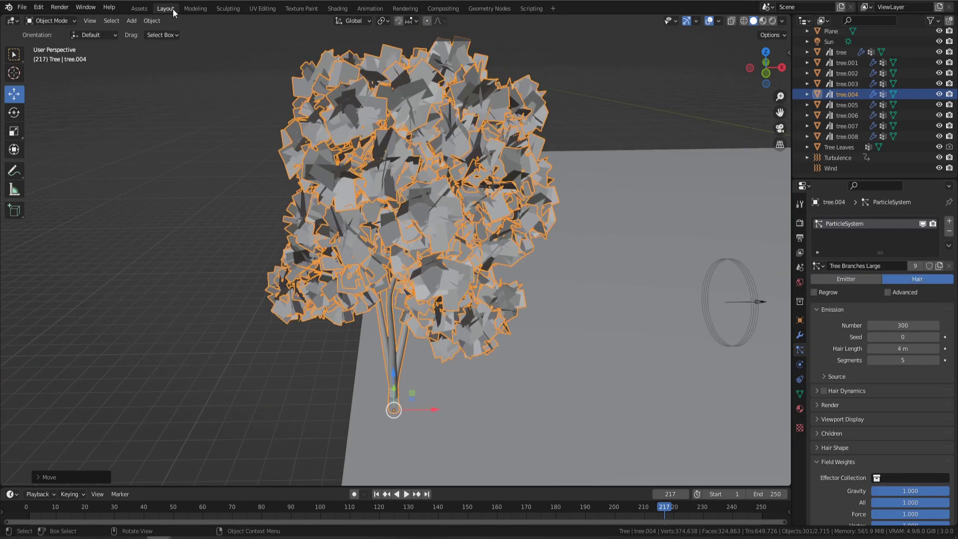
# Trim the top hair strands of tree.004's crown with the Particle Edit Cut brush, then return to Object Mode.
pyautogui.click(55, 21)
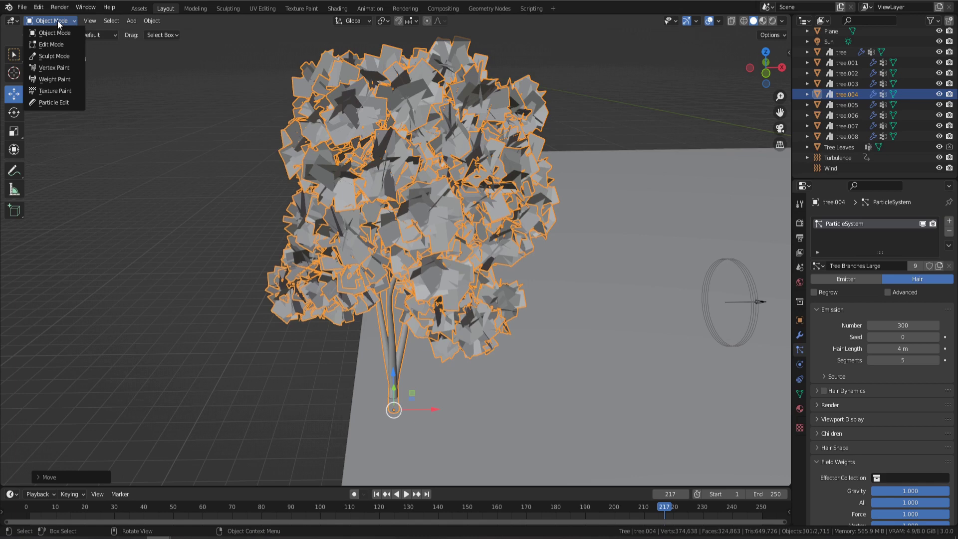
pyautogui.click(48, 102)
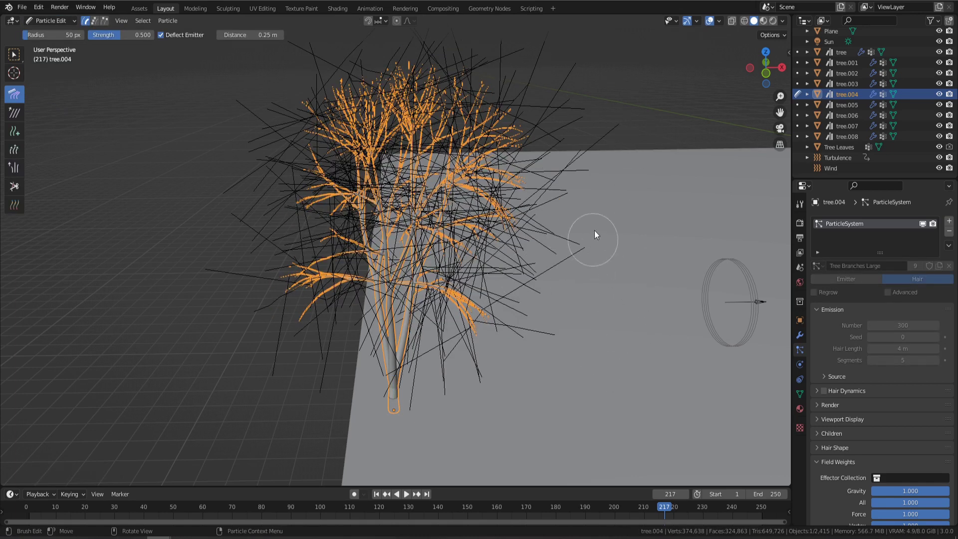
pyautogui.moveTo(581, 196); pyautogui.dragTo(576, 213, button='middle')
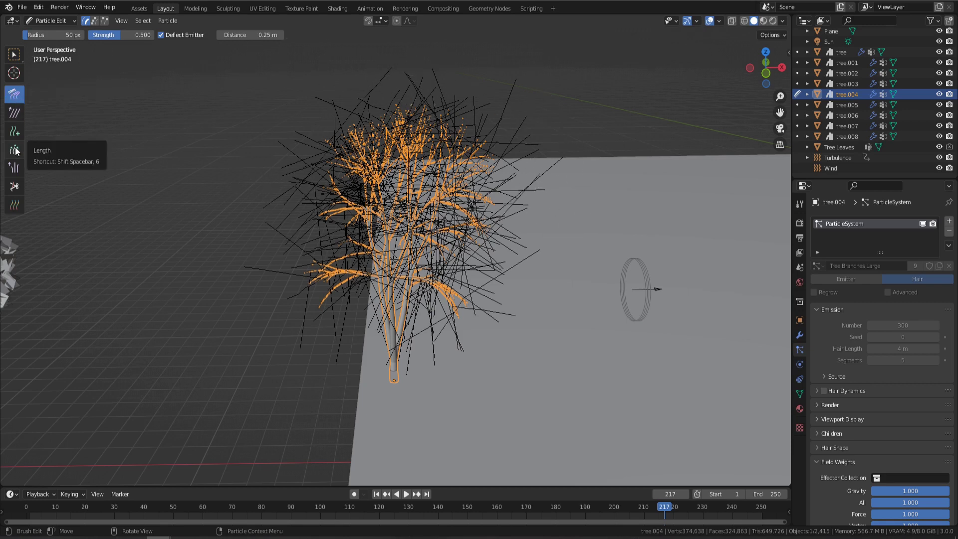
pyautogui.click(14, 188)
pyautogui.moveTo(565, 173)
pyautogui.mouseDown()
pyautogui.moveTo(510, 86)
pyautogui.moveTo(401, 65)
pyautogui.moveTo(366, 63)
pyautogui.moveTo(341, 84)
pyautogui.moveTo(396, 85)
pyautogui.moveTo(363, 108)
pyautogui.moveTo(401, 113)
pyautogui.moveTo(309, 133)
pyautogui.moveTo(318, 158)
pyautogui.moveTo(350, 145)
pyautogui.moveTo(532, 149)
pyautogui.moveTo(415, 136)
pyautogui.mouseUp()
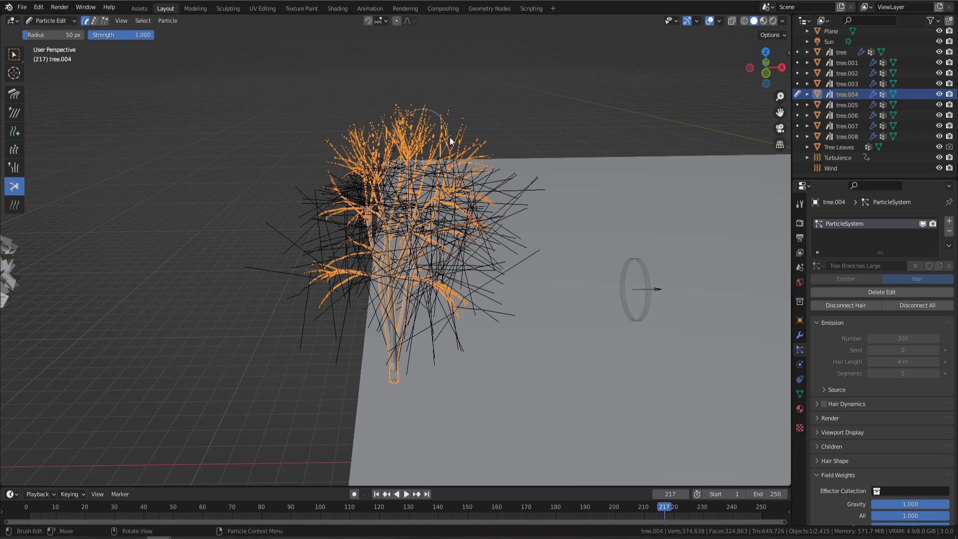
pyautogui.click(68, 20)
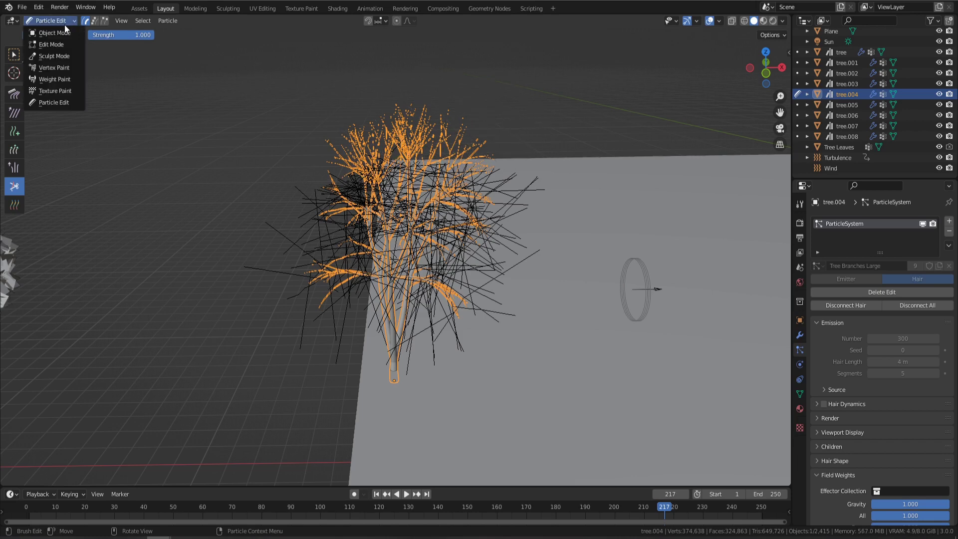
pyautogui.click(59, 33)
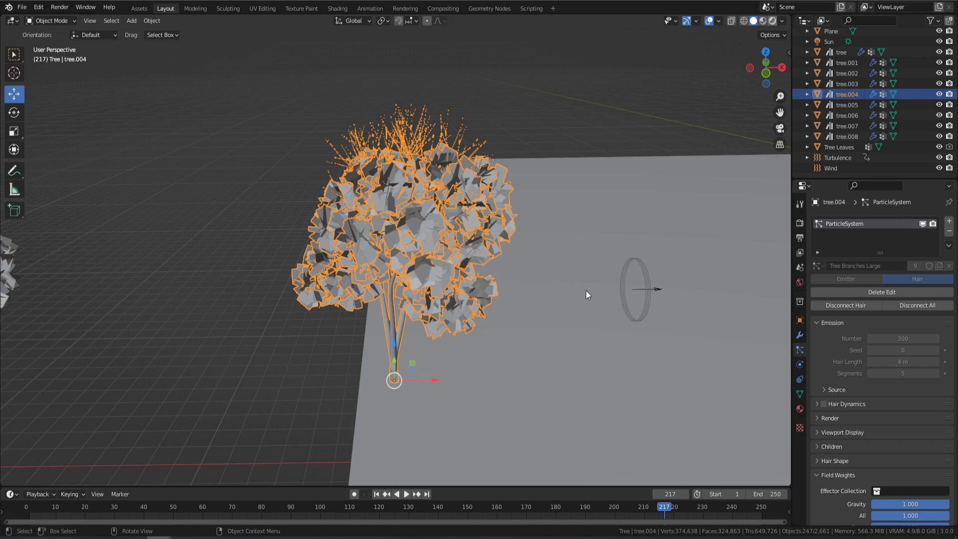
pyautogui.press('z')
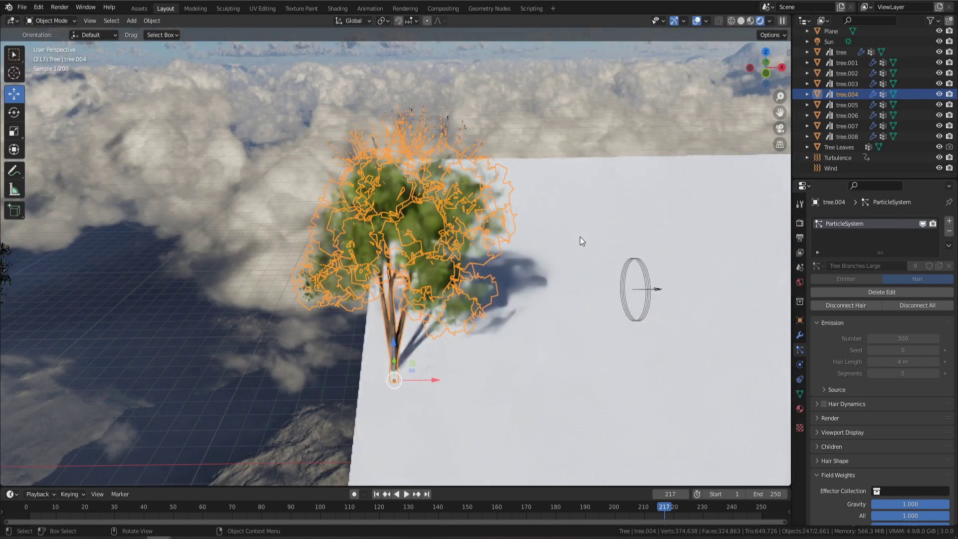
pyautogui.hotkey('alt', 'a')
pyautogui.moveTo(580, 237); pyautogui.dragTo(609, 125, button='middle')
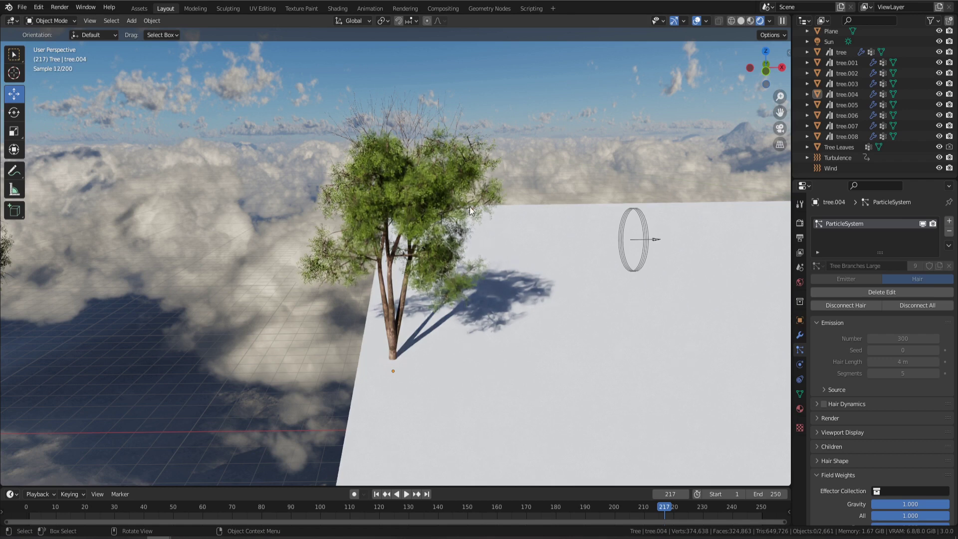
pyautogui.click(739, 21)
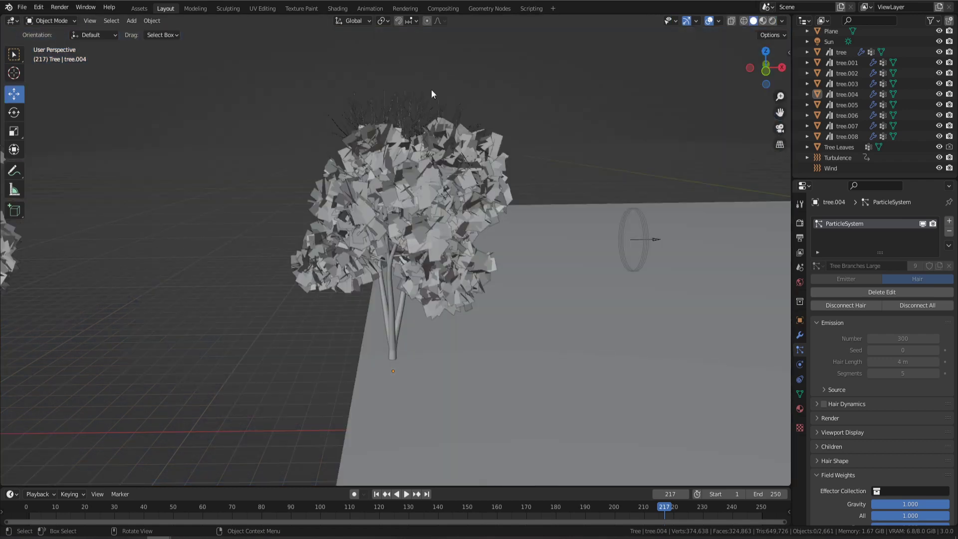
# In Edit Mode, circle-select and delete one twig tip's vertices from tree.004, leaving 19,598 vertices.
pyautogui.click(388, 325)
pyautogui.press('Tab')
pyautogui.scroll(3, 495, 224)
pyautogui.moveTo(495, 224); pyautogui.dragTo(501, 294, button='middle')
pyautogui.click(442, 311)
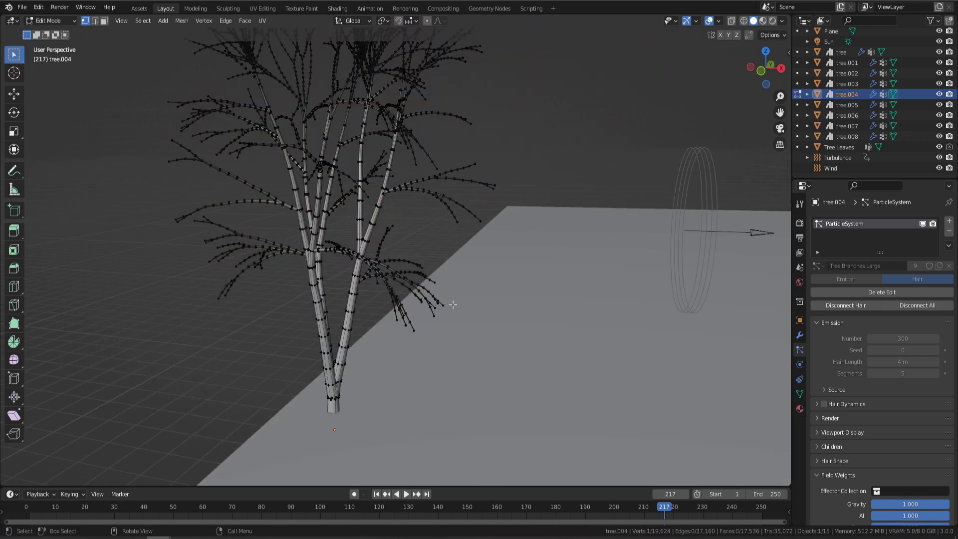
pyautogui.press('c')
pyautogui.moveTo(436, 302)
pyautogui.mouseDown()
pyautogui.moveTo(425, 305)
pyautogui.moveTo(434, 299)
pyautogui.mouseUp()
pyautogui.rightClick(491, 300)
pyautogui.press('x')
pyautogui.click(490, 298)
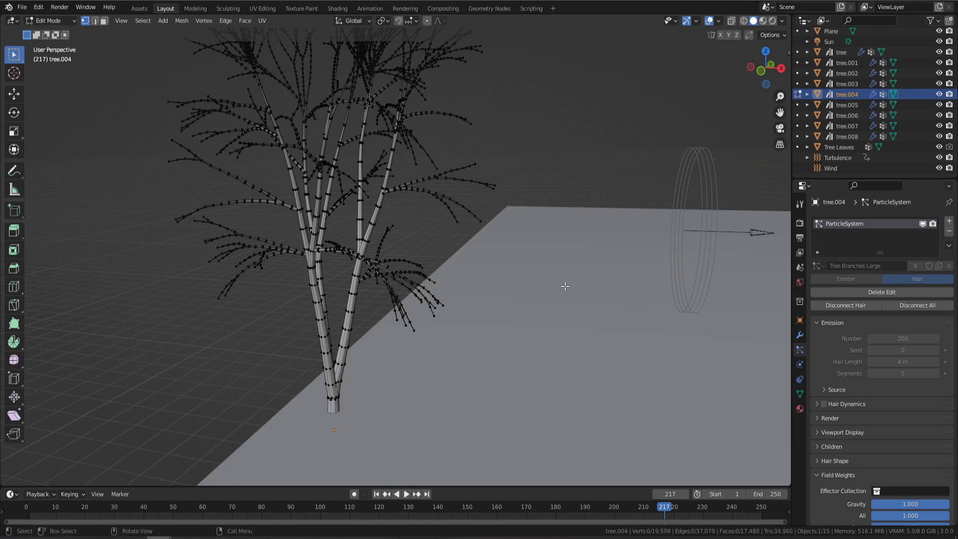